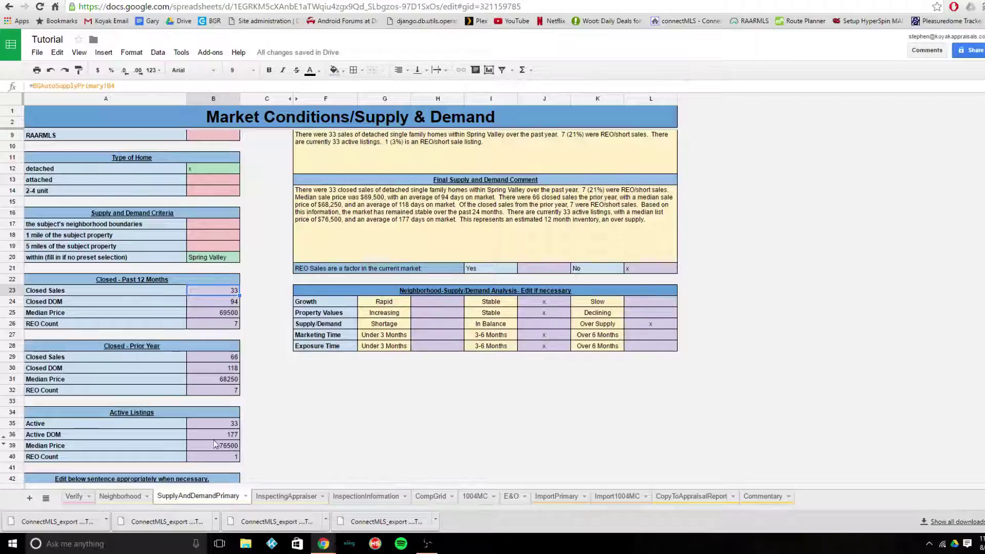
# Examine the sales and listing figures in SupplyAndDemandPrimary and the price and age ranges in the Neighborhood sheet
pyautogui.click(230, 425)
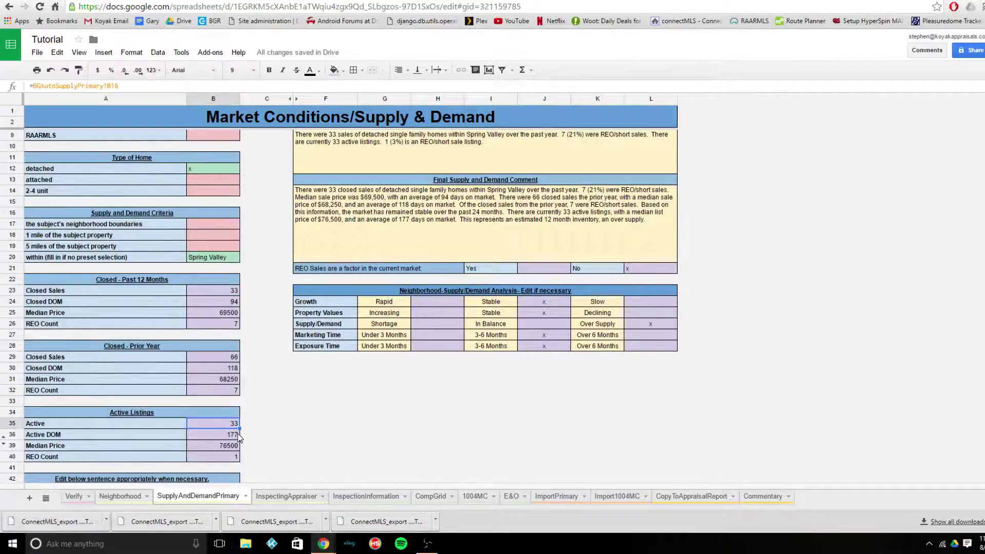
pyautogui.scroll(-2, 238, 433)
pyautogui.scroll(3, 238, 432)
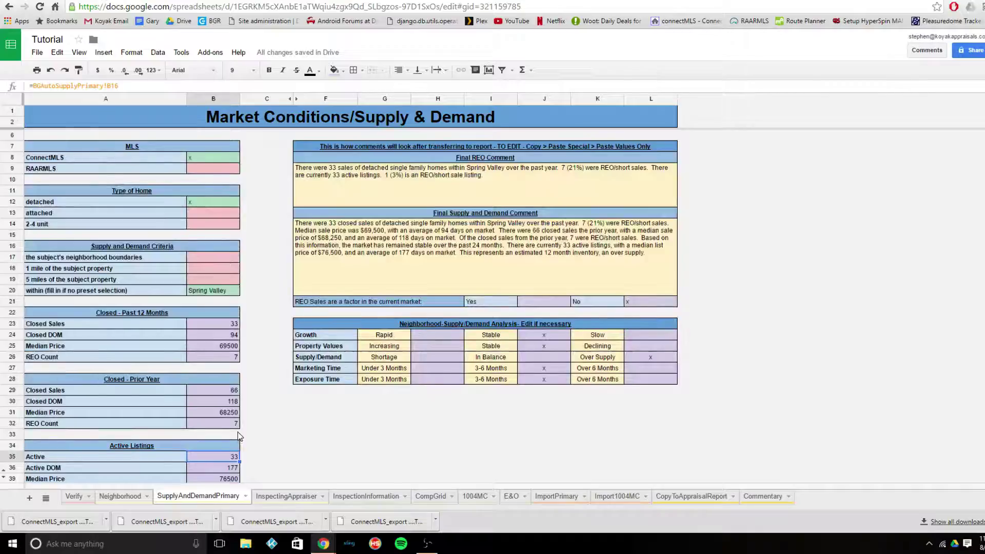
pyautogui.click(131, 497)
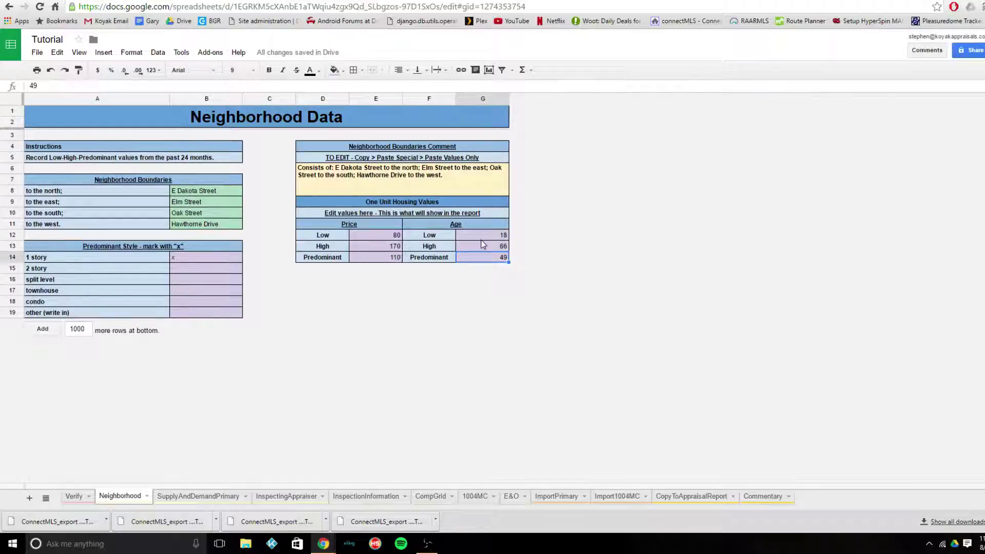
pyautogui.click(381, 234)
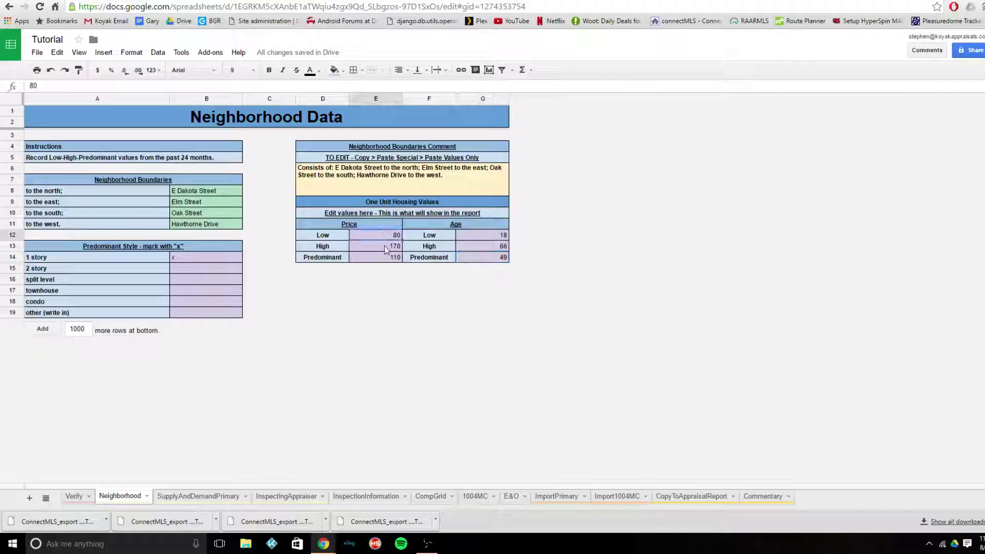
pyautogui.click(387, 258)
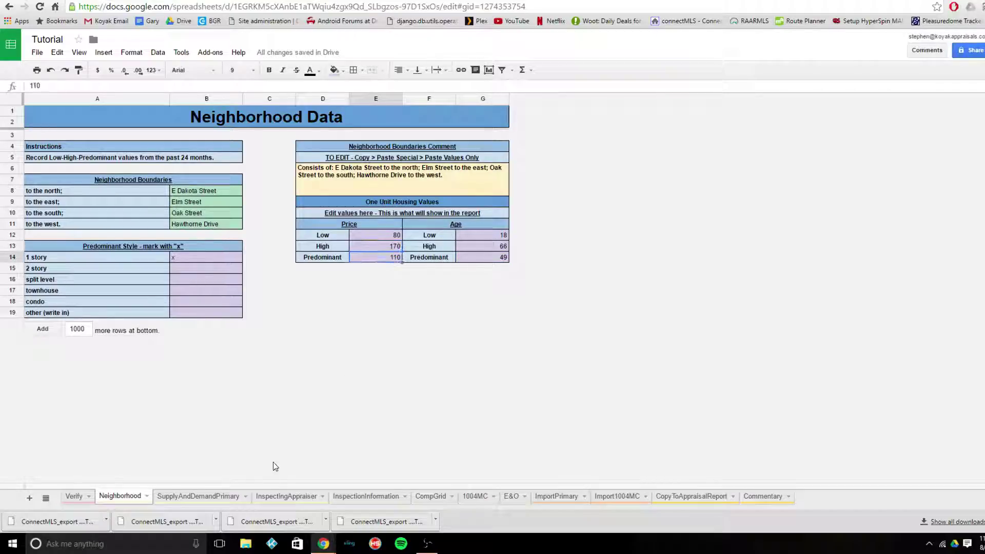
pyautogui.click(553, 497)
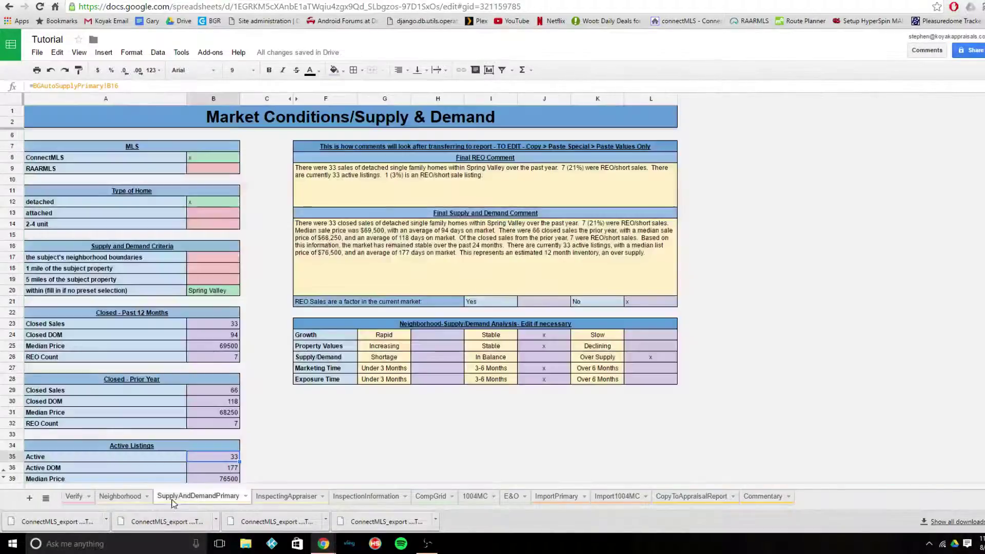
pyautogui.click(170, 498)
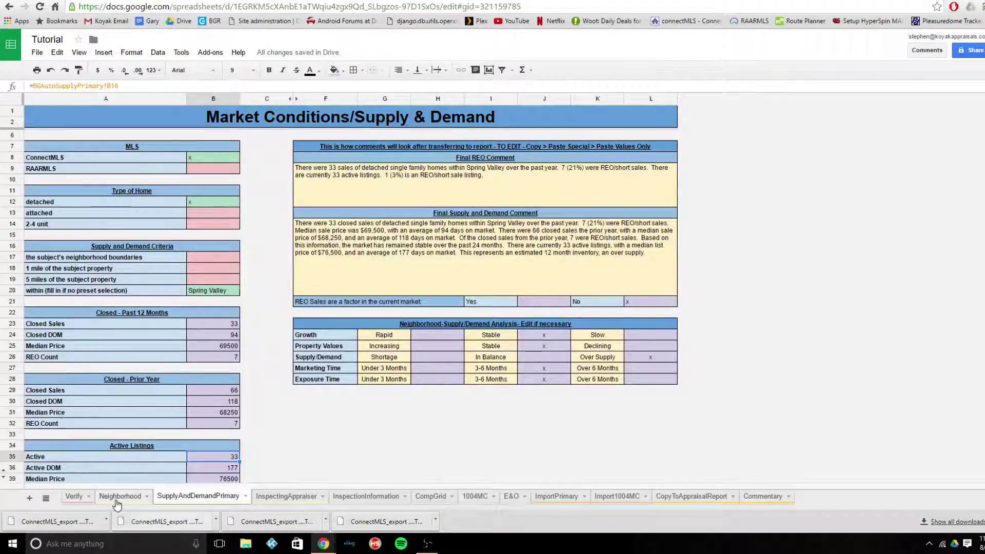
pyautogui.click(120, 497)
pyautogui.click(401, 251)
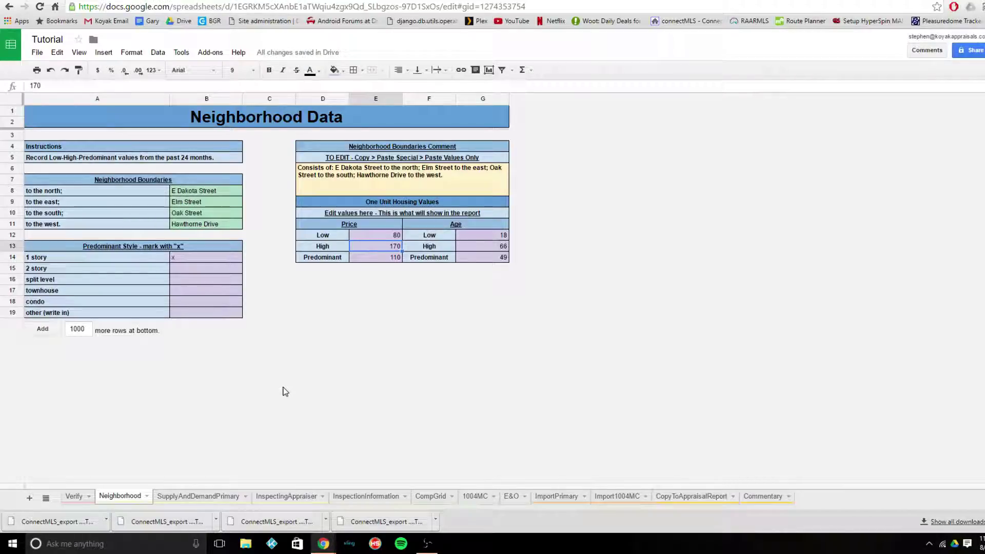
pyautogui.click(221, 497)
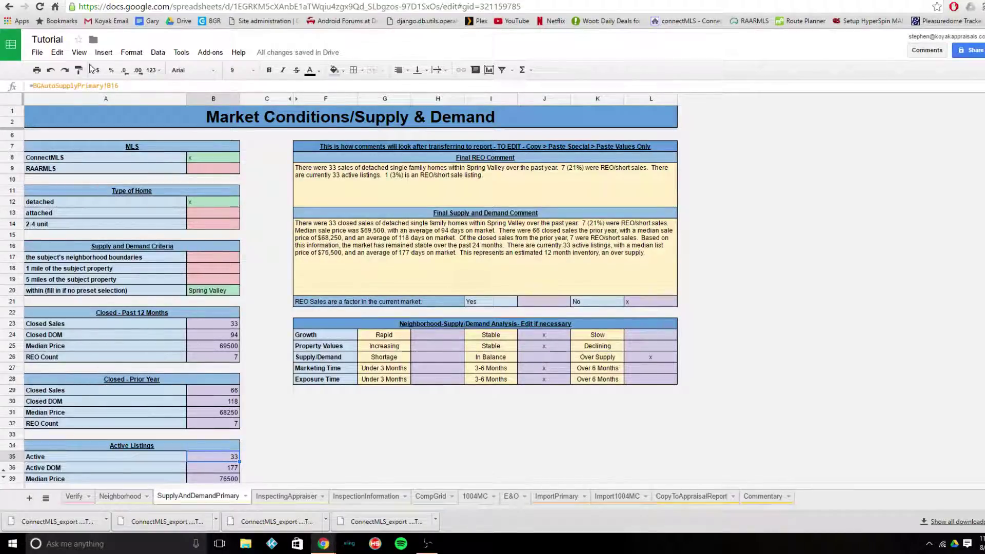
# Unhide the SupplyAndDemandSecondary and ImportSecondary sheets
pyautogui.click(80, 53)
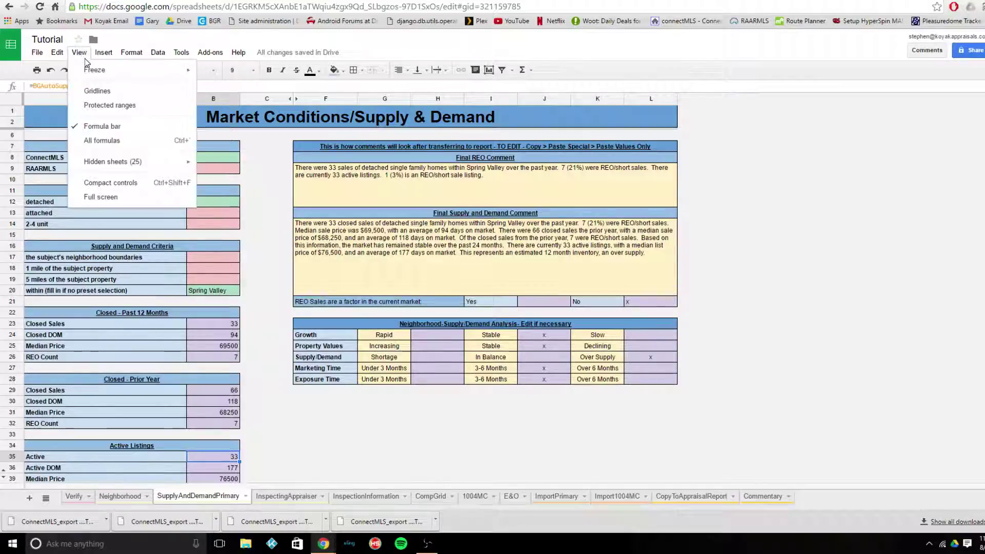
pyautogui.moveTo(129, 162)
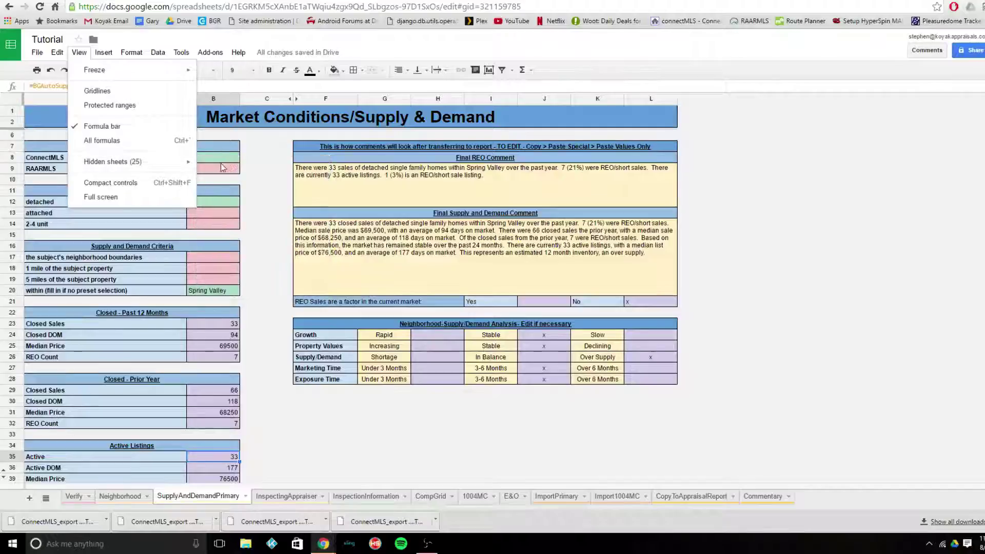
pyautogui.moveTo(185, 162)
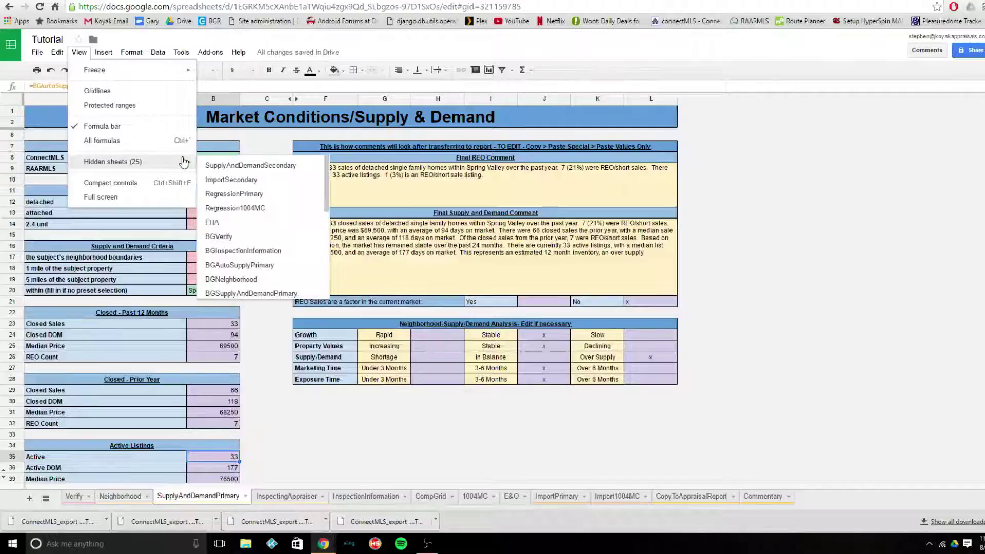
pyautogui.click(223, 167)
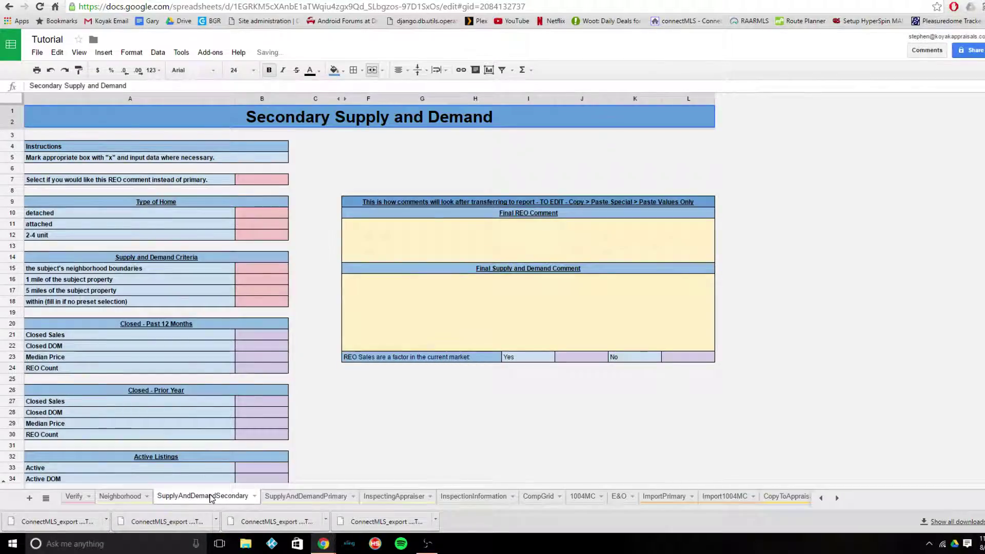
pyautogui.click(71, 53)
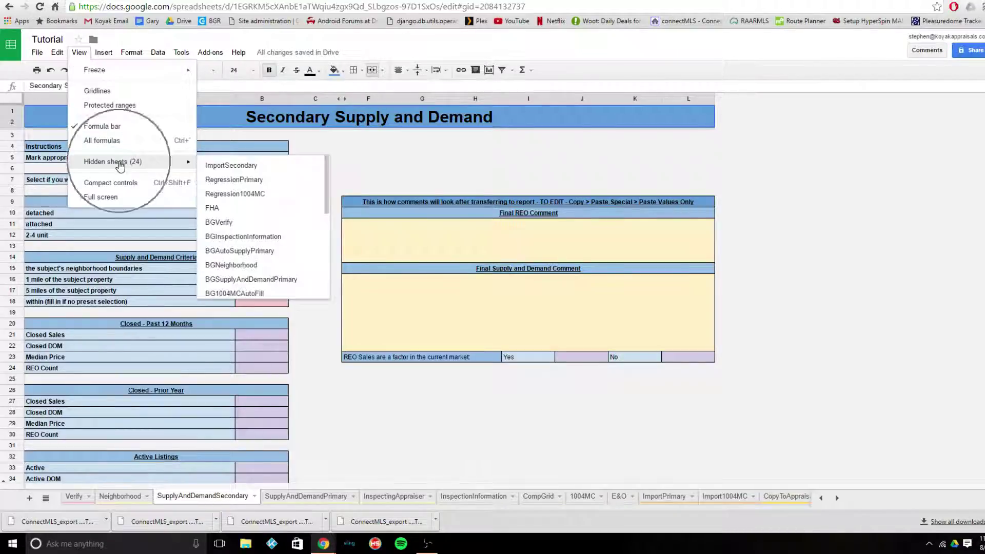
pyautogui.click(263, 166)
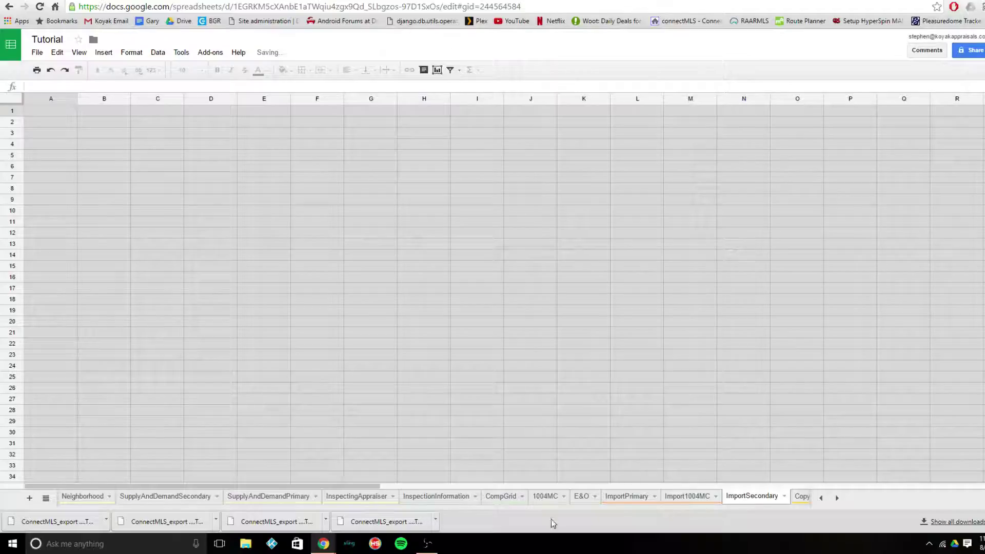
# Mark the detached home type with "x" on the SupplyAndDemandSecondary sheet
pyautogui.click(207, 498)
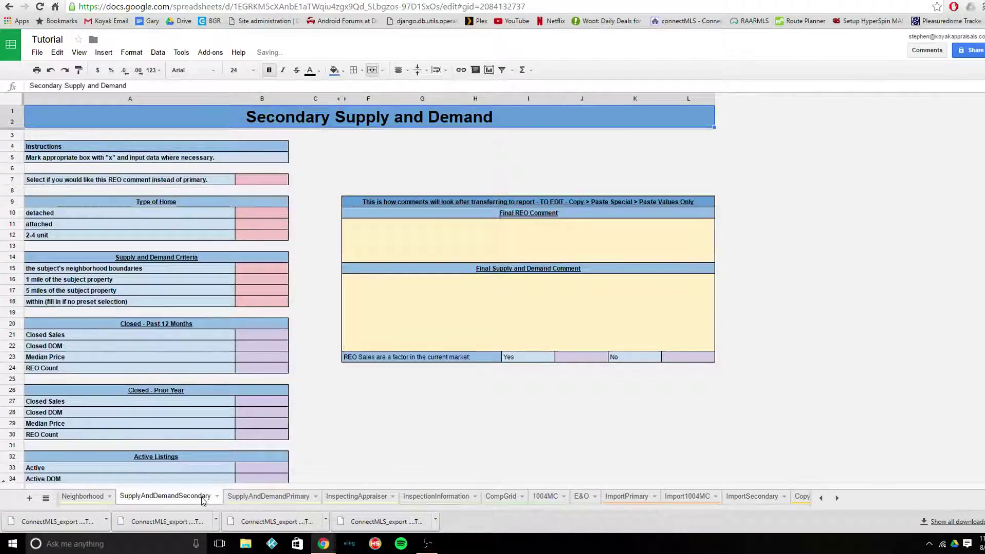
pyautogui.click(270, 180)
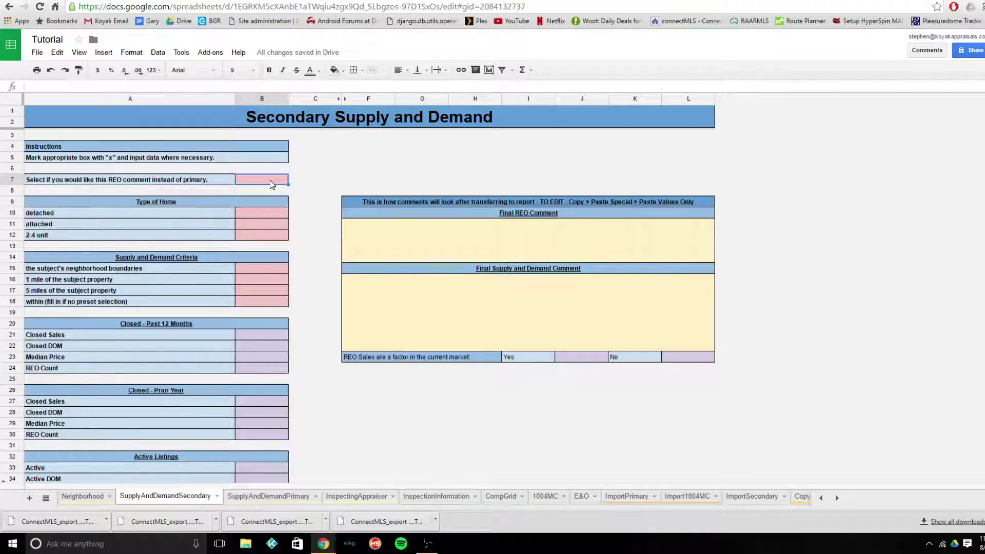
pyautogui.click(455, 242)
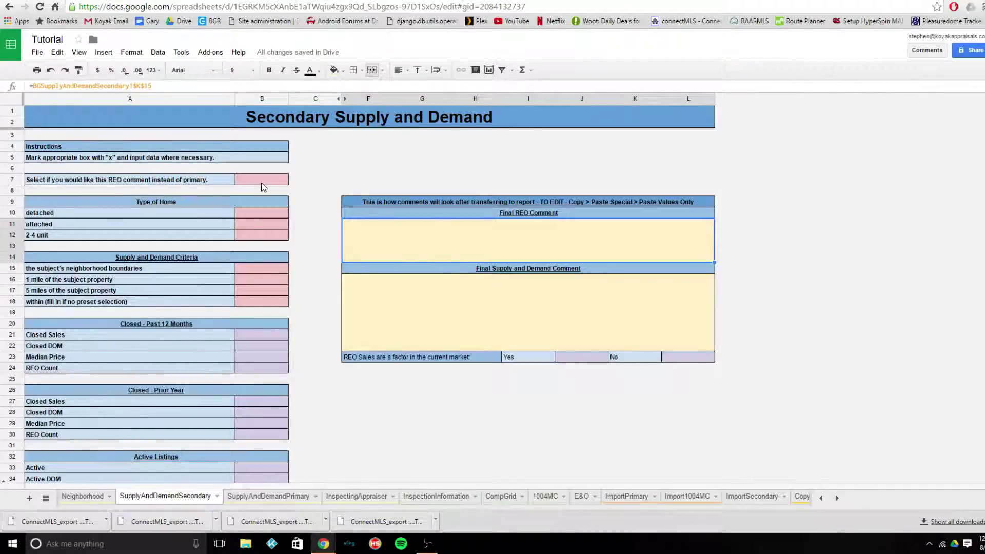
pyautogui.click(268, 212)
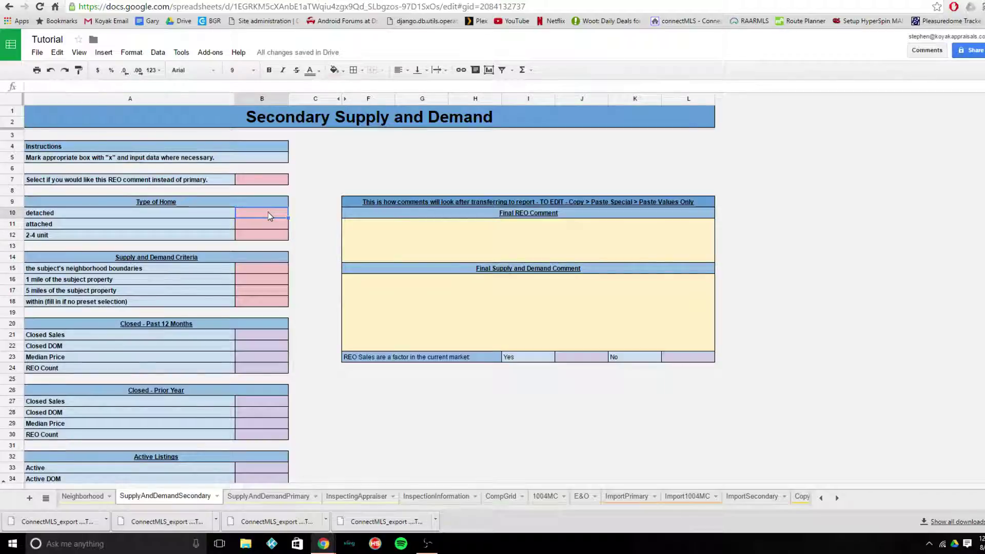
pyautogui.write('x')
pyautogui.click(264, 281)
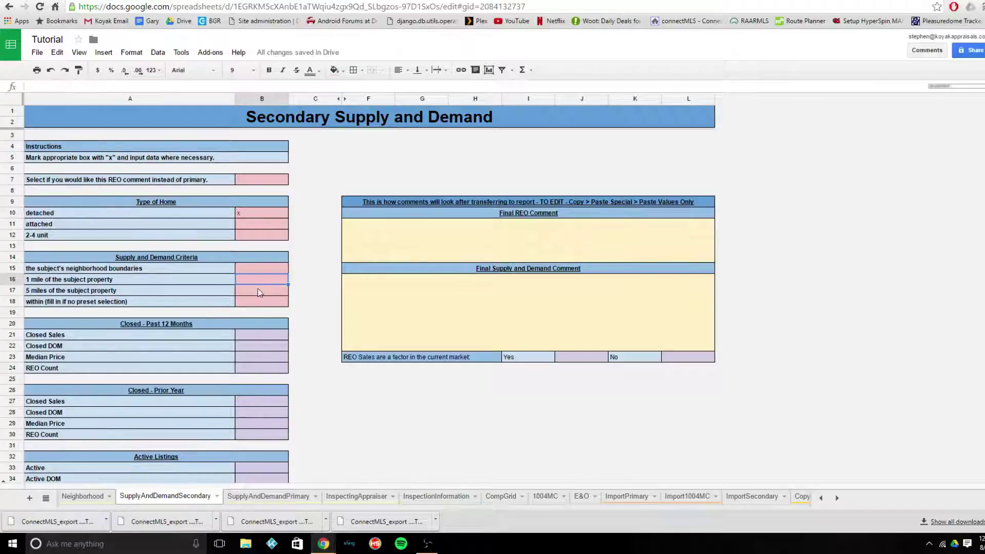
pyautogui.click(265, 303)
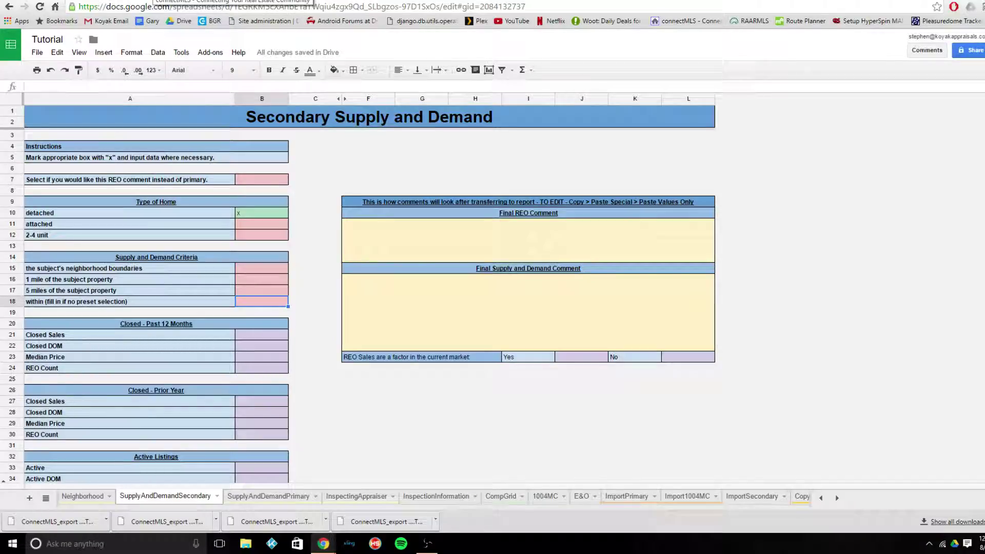
# Switch to the connectMLS Detached Market Conditions search and review its selected listing statuses
pyautogui.click(159, 1)
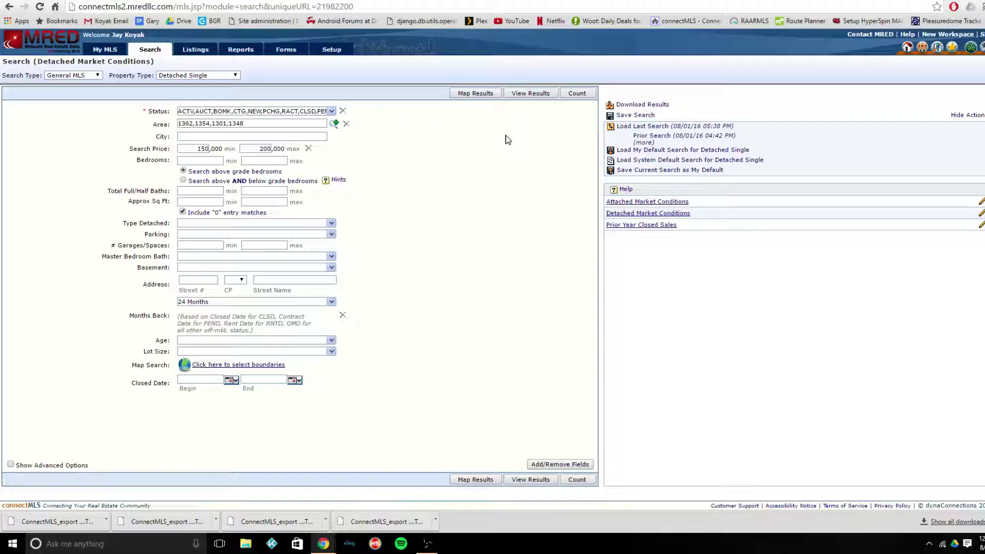
pyautogui.click(545, 95)
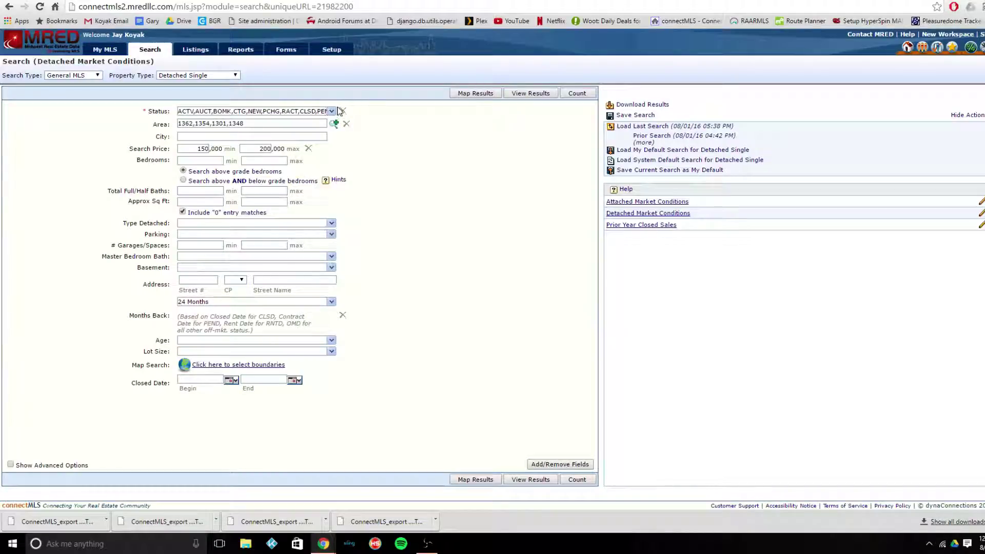
pyautogui.click(332, 112)
pyautogui.scroll(-5, 294, 184)
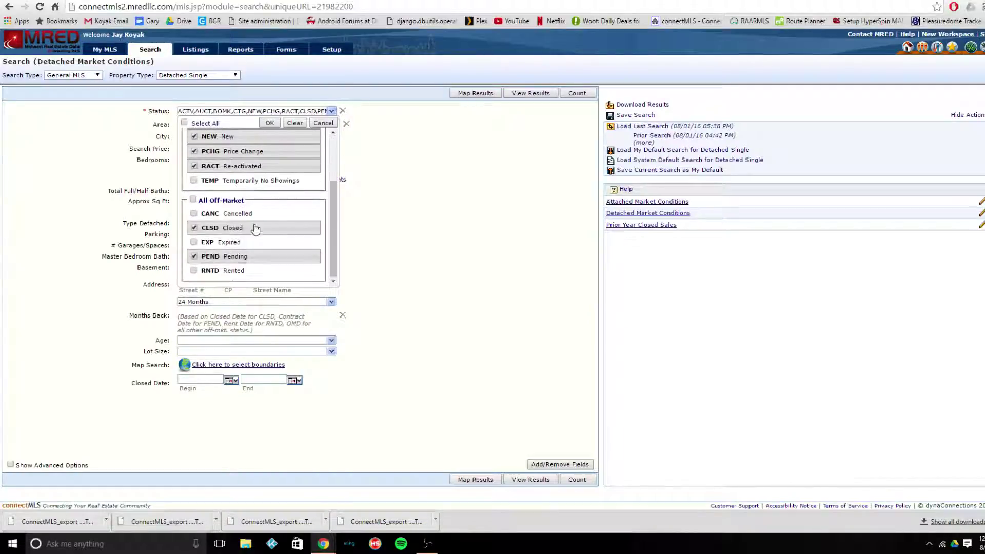
pyautogui.click(270, 123)
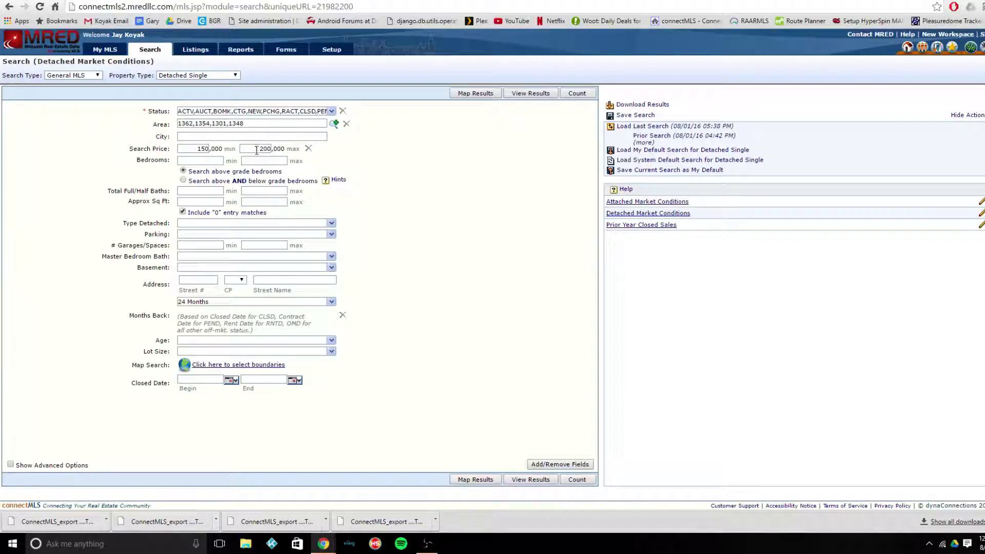
# Download the search results as tab-delimited text using the "Download For MarketConditions" report fields
pyautogui.click(626, 105)
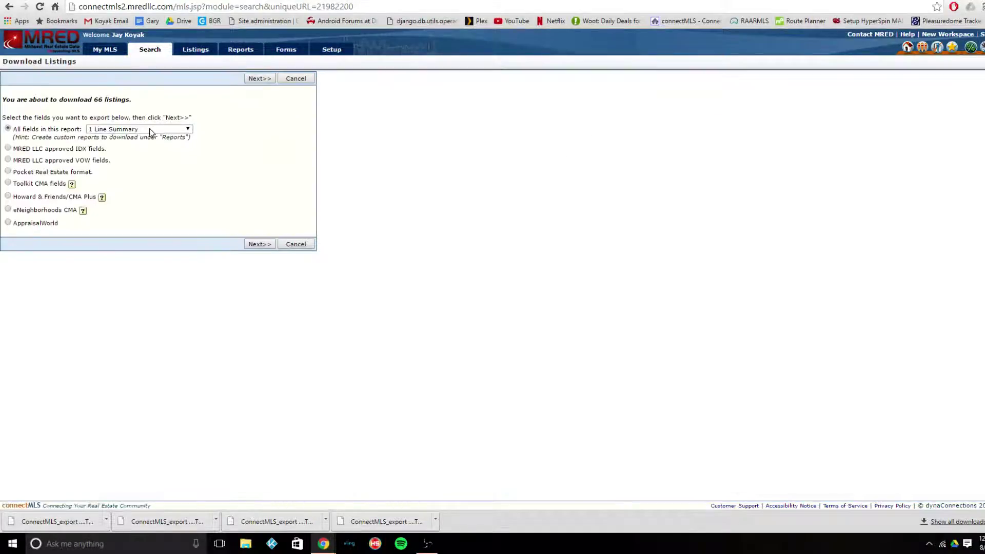
pyautogui.click(149, 131)
pyautogui.click(149, 130)
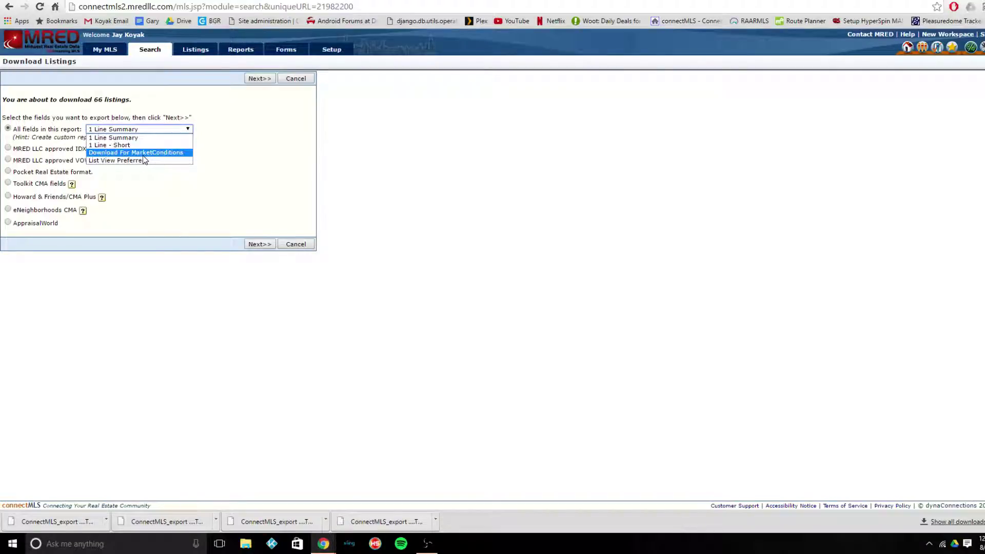
pyautogui.click(144, 155)
pyautogui.click(265, 79)
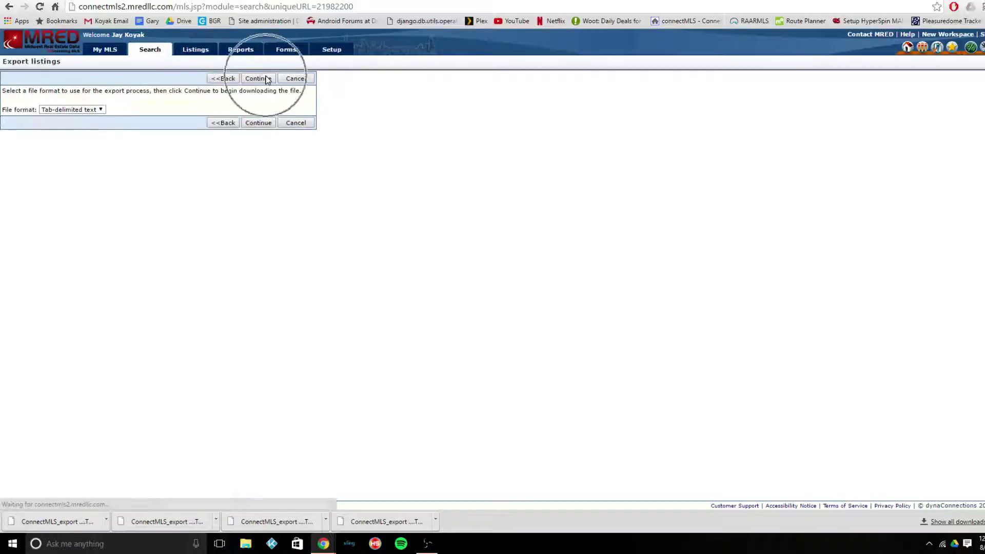
pyautogui.click(266, 79)
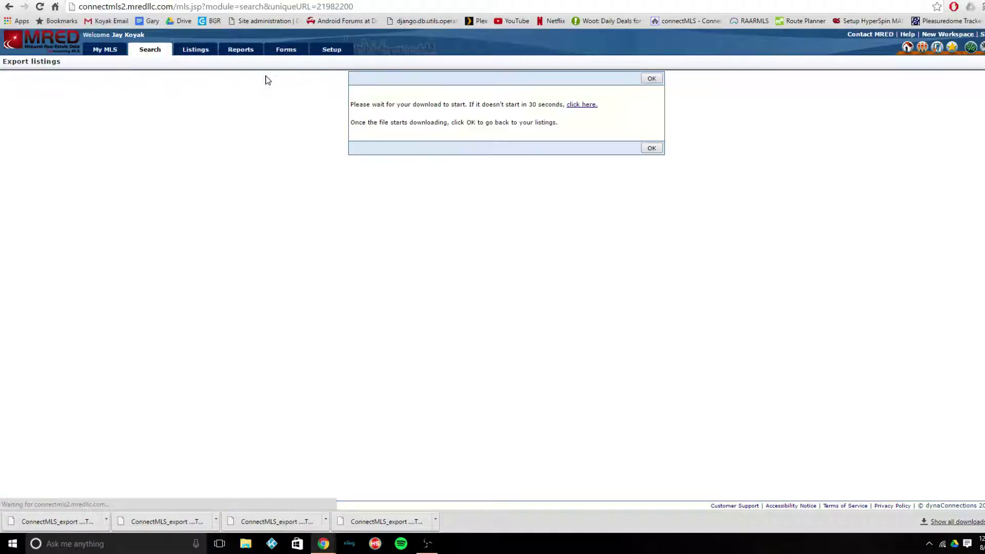
pyautogui.click(60, 520)
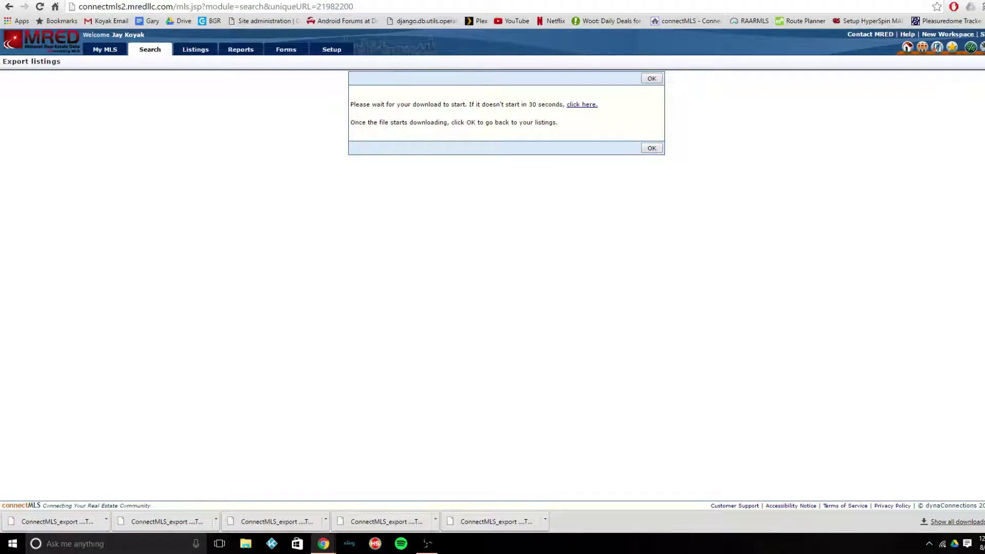
# Import the downloaded ConnectMLS_export (52).TSV into the ImportSecondary sheet, replacing the current sheet with automatic separator detection
pyautogui.click(153, 1)
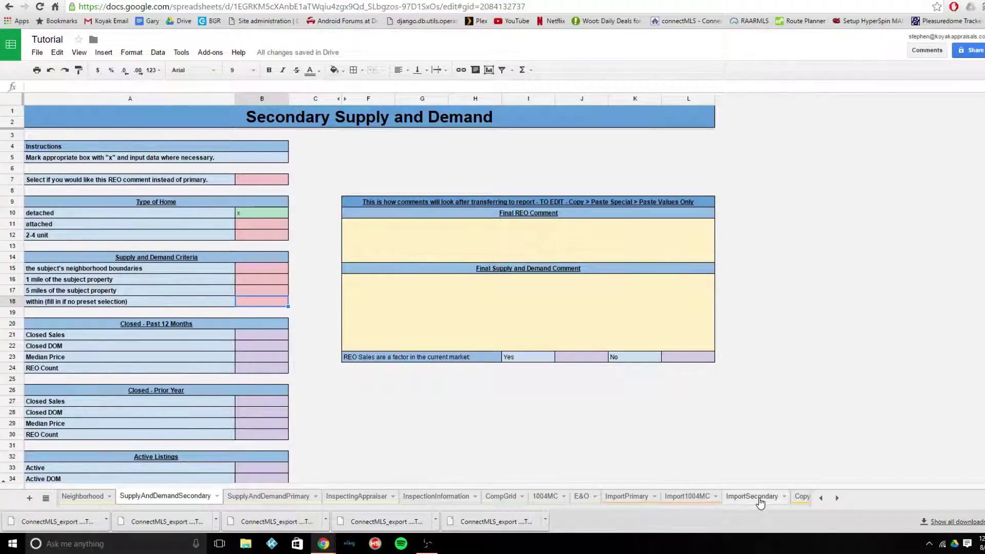
pyautogui.click(760, 499)
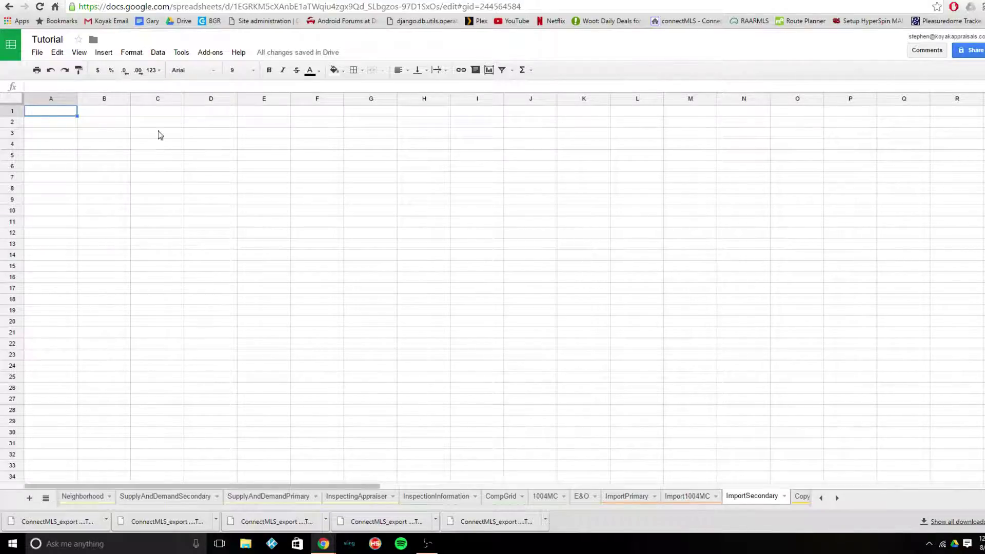
pyautogui.click(39, 53)
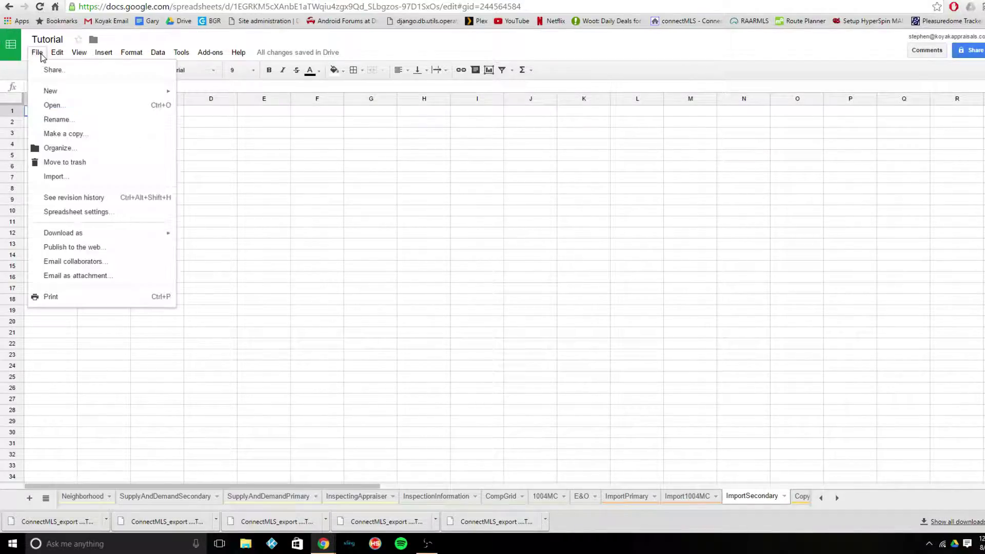
pyautogui.click(53, 177)
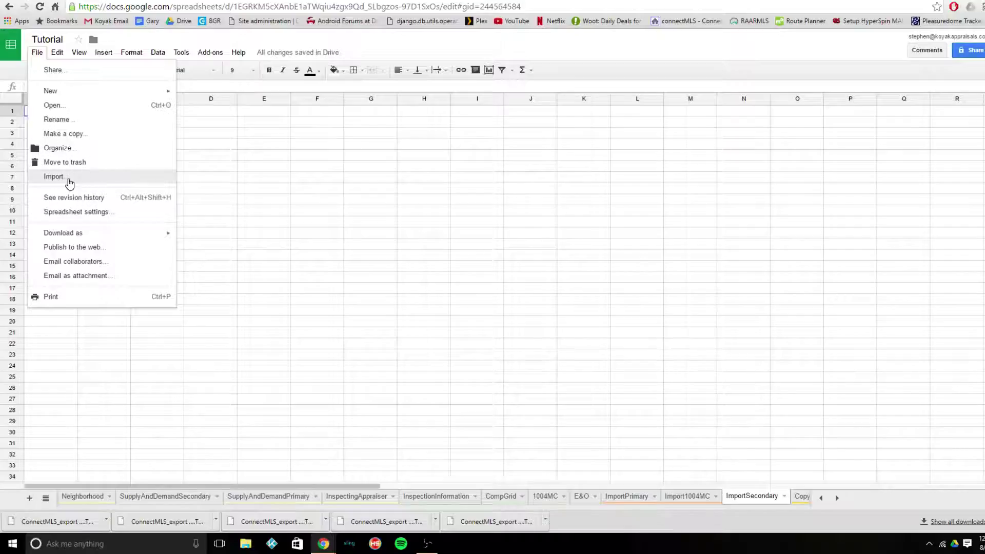
pyautogui.click(424, 141)
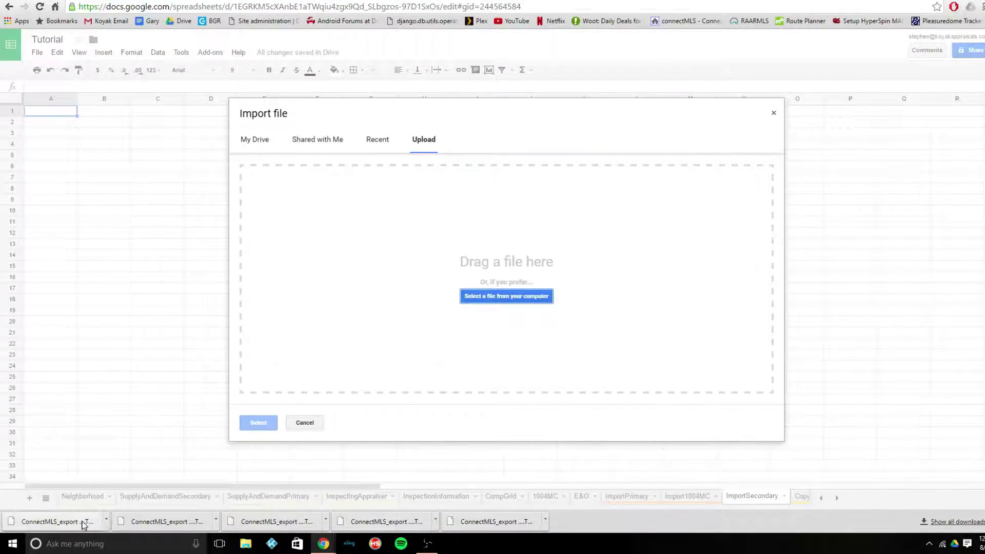
pyautogui.moveTo(75, 522); pyautogui.dragTo(429, 294)
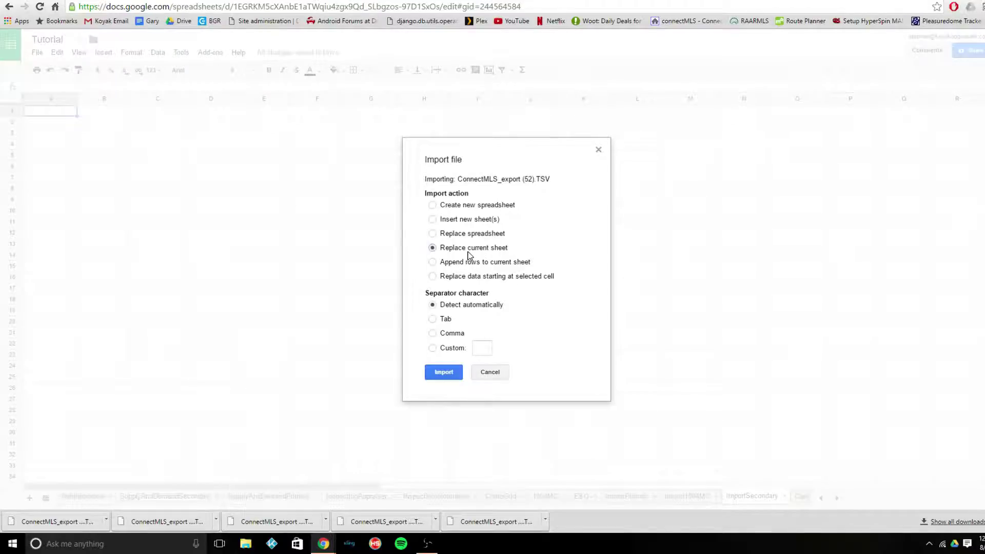
pyautogui.click(440, 373)
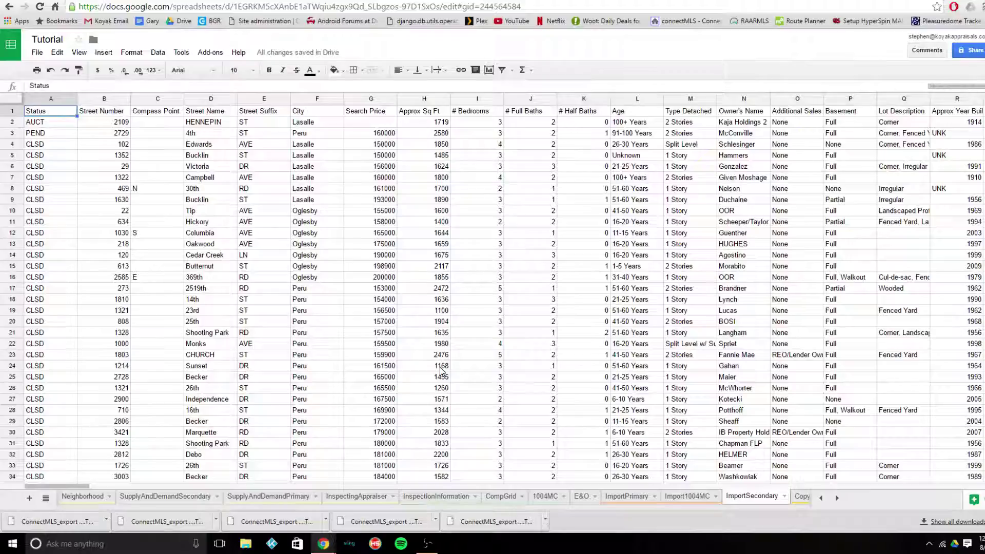
# Switch to connectMLS, dismiss the export notice to check the search criteria, and return to the Tutorial spreadsheet
pyautogui.click(150, 2)
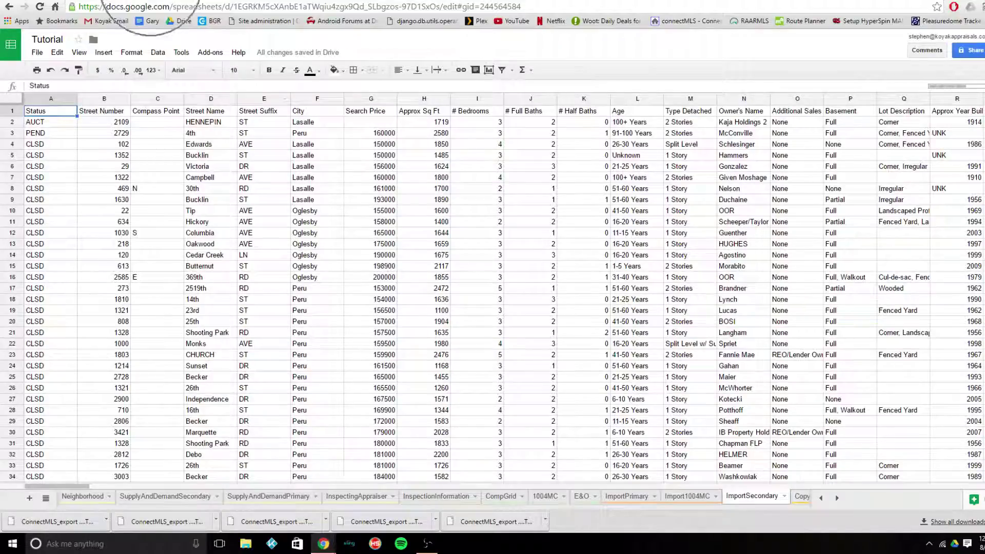
pyautogui.click(257, 1)
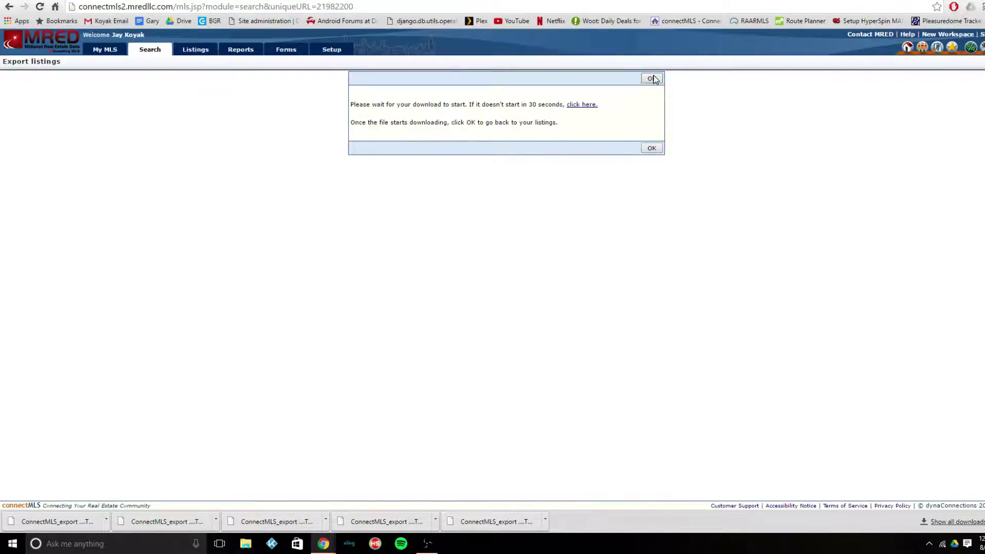
pyautogui.click(652, 78)
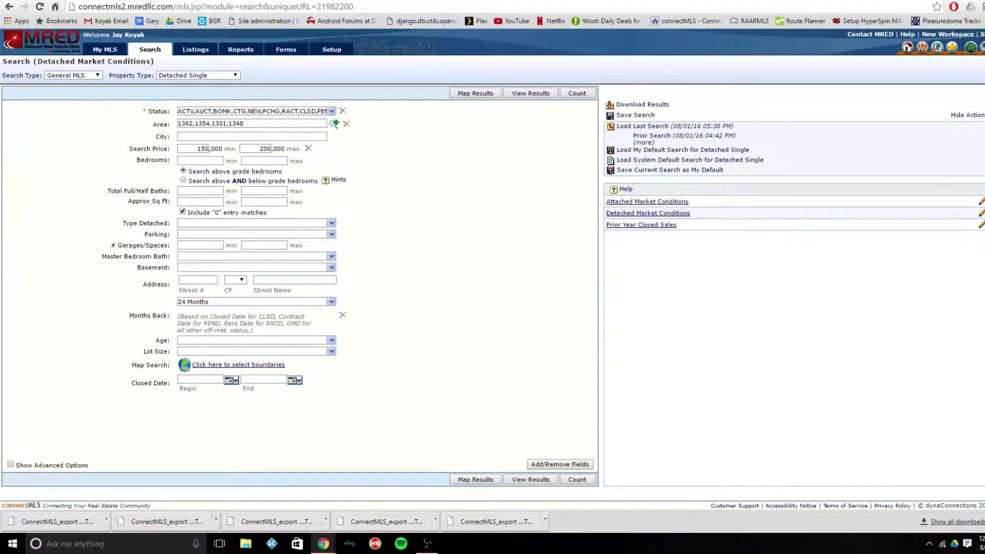
pyautogui.hotkey('ctrl', 'Tab')
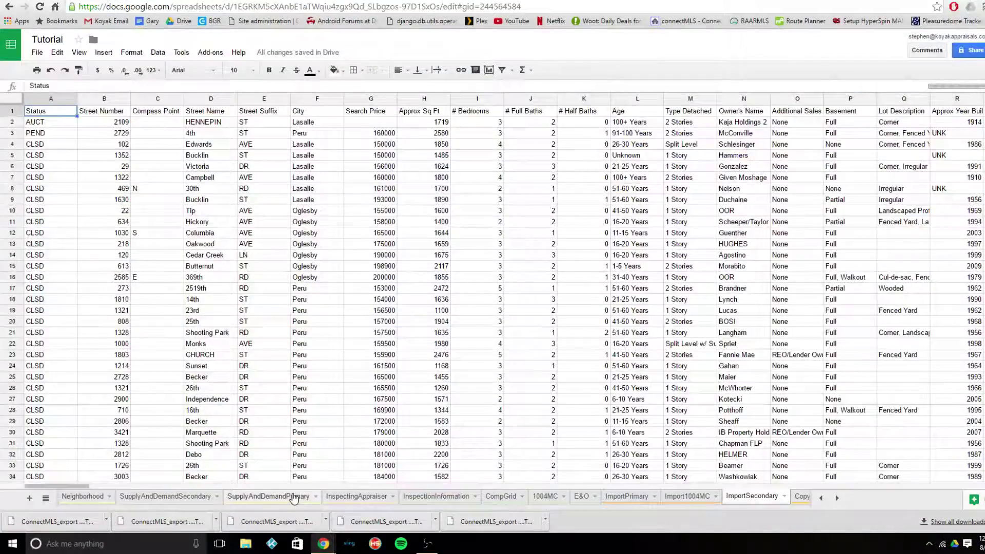
# Move the SupplyAndDemandSecondary sheet directly after SupplyAndDemandPrimary
pyautogui.moveTo(146, 501); pyautogui.dragTo(262, 497)
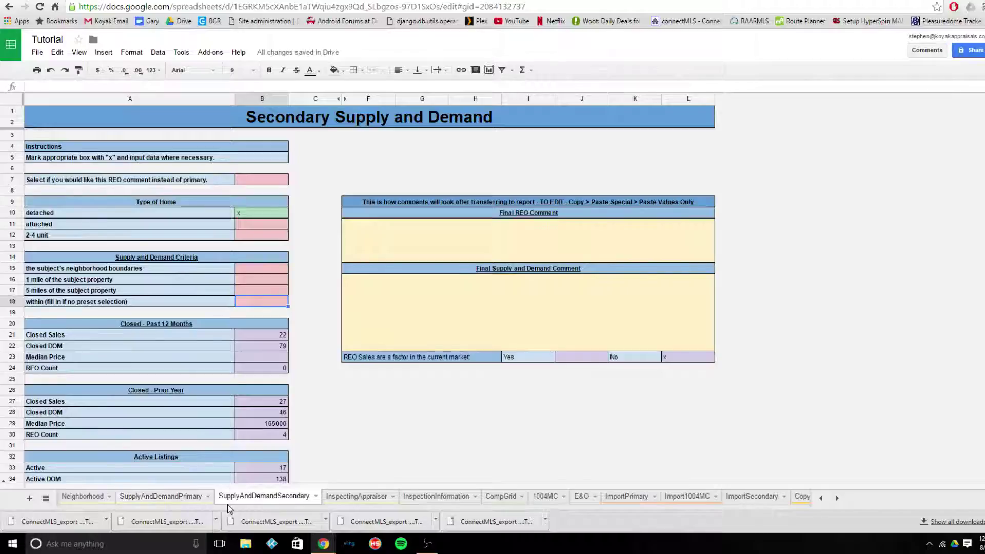
pyautogui.moveTo(235, 499); pyautogui.dragTo(226, 502)
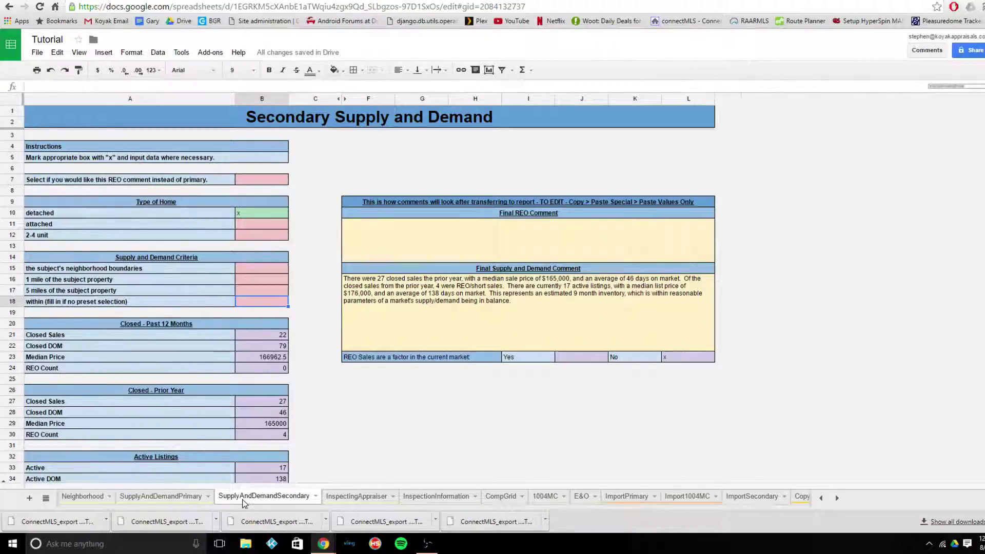
pyautogui.moveTo(257, 498)
pyautogui.mouseDown()
pyautogui.moveTo(635, 491)
pyautogui.moveTo(252, 495)
pyautogui.moveTo(268, 496)
pyautogui.mouseUp()
pyautogui.rightClick(301, 503)
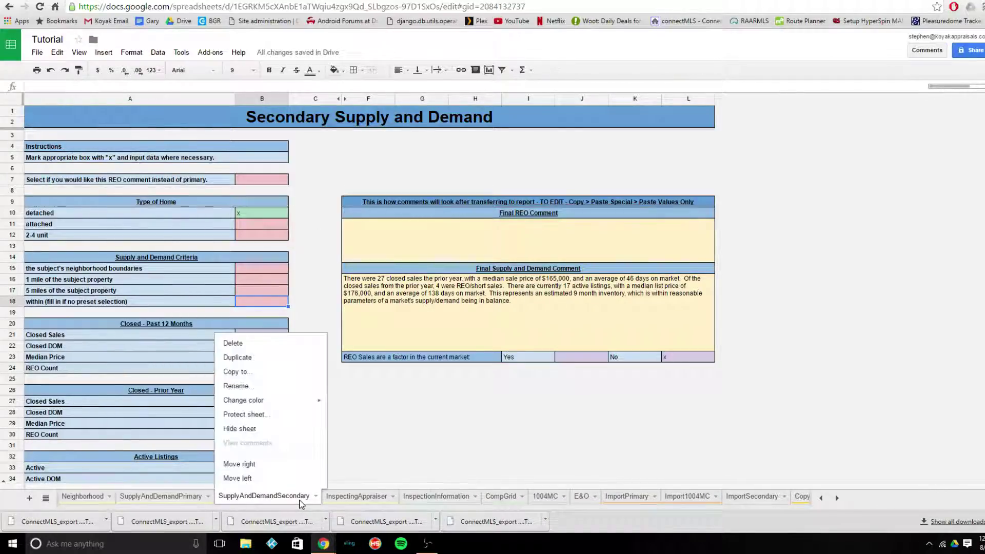
pyautogui.click(383, 414)
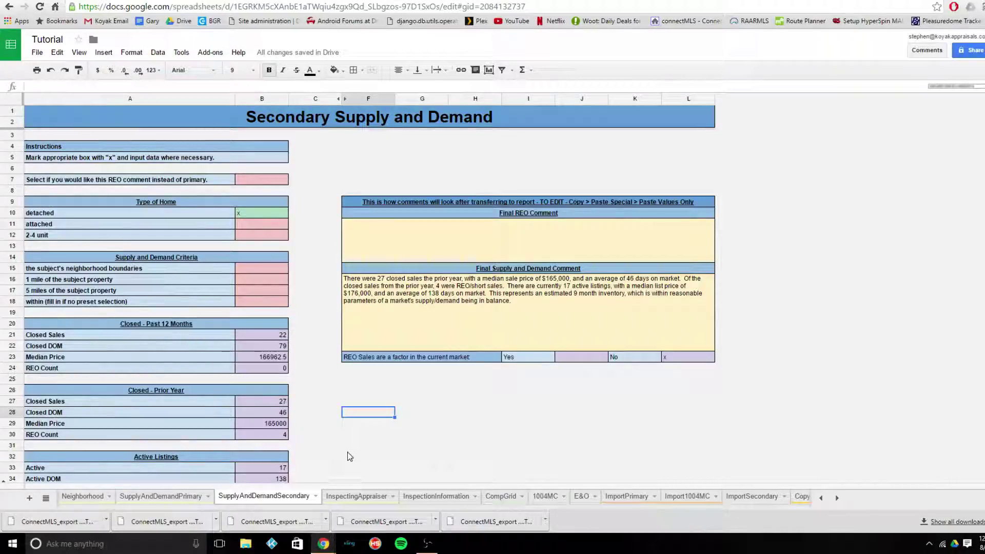
# Fill in the "within" supply and demand criterion with "Spring Valley, LaSalle, Peru, and Oglesby"
pyautogui.scroll(-1, 348, 454)
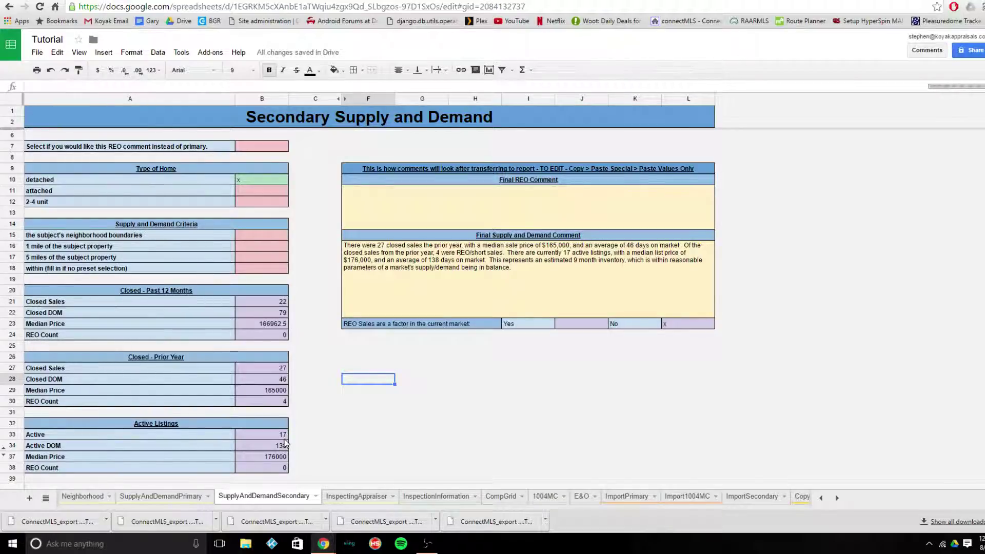
pyautogui.click(441, 260)
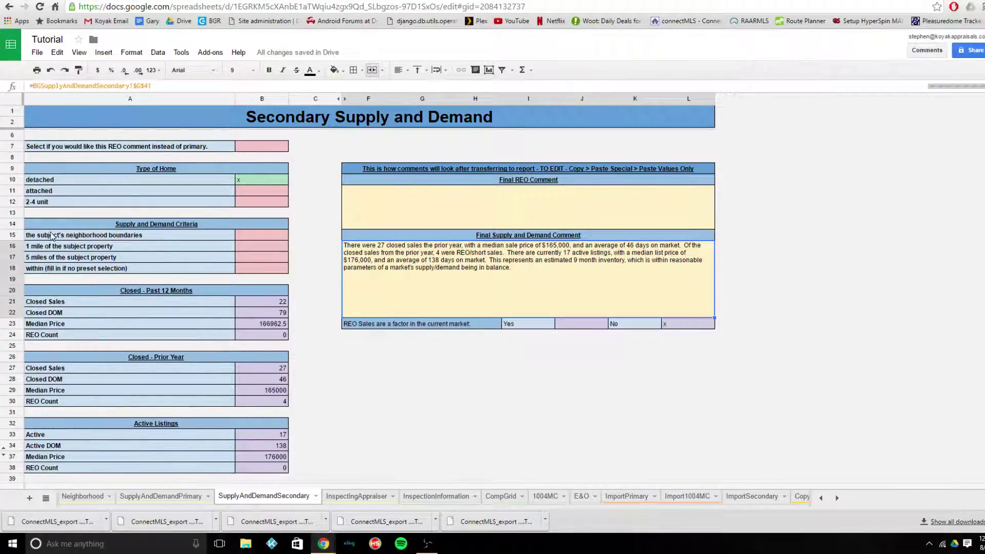
pyautogui.click(63, 267)
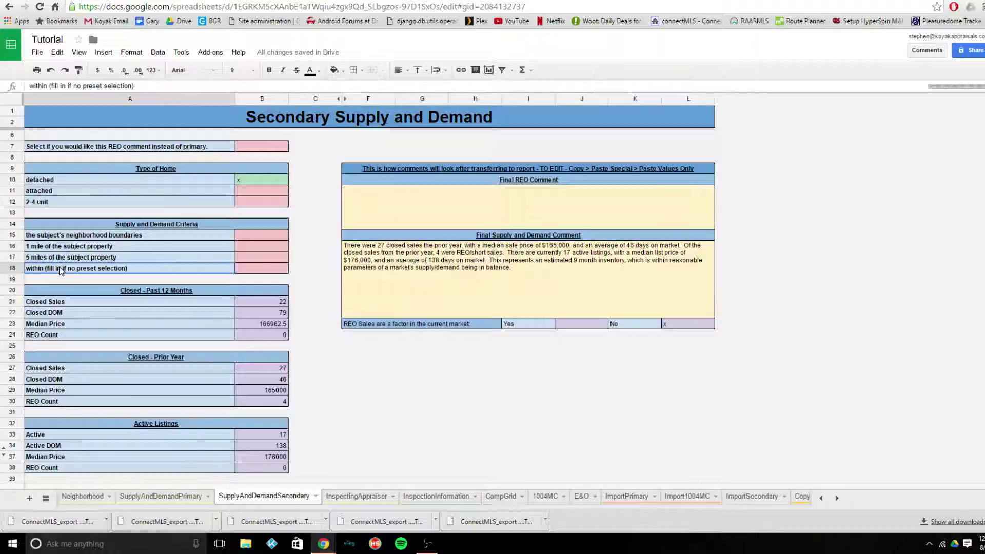
pyautogui.click(253, 272)
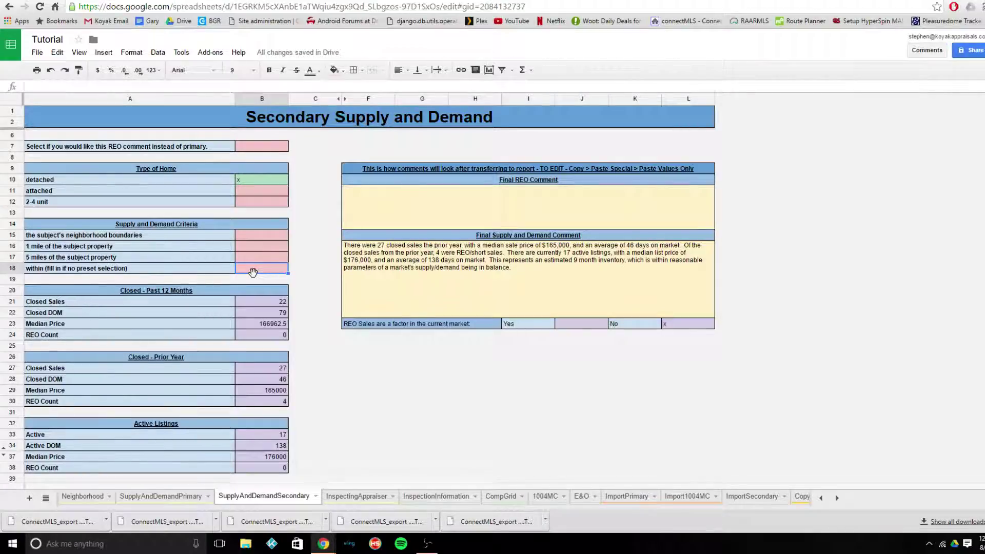
pyautogui.write('Spring vValley')
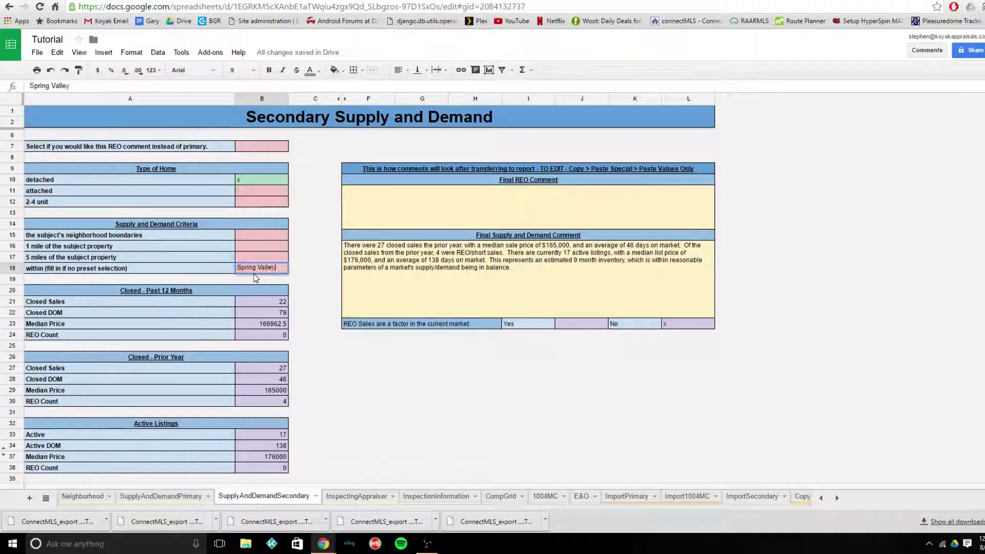
pyautogui.write(', L')
pyautogui.write('a')
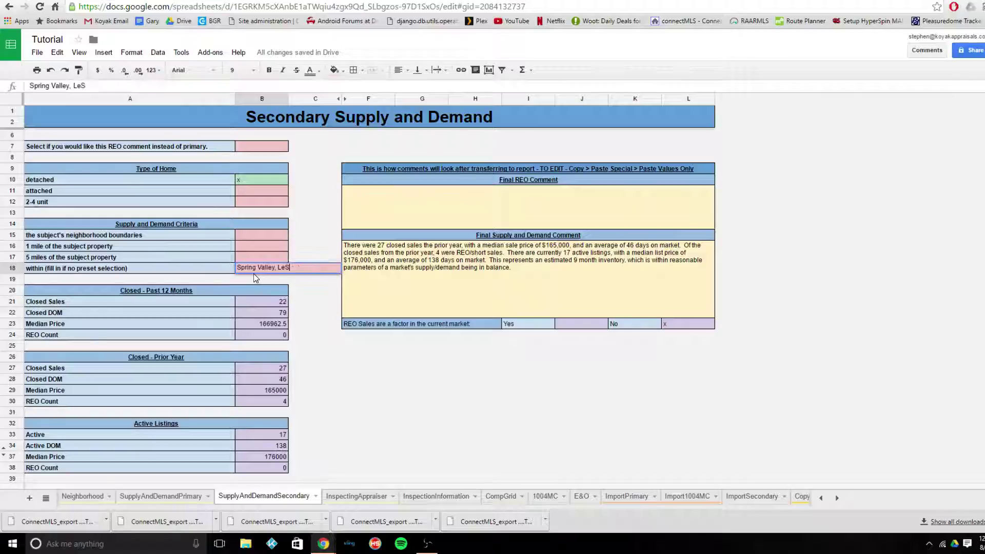
pyautogui.press('BackSpace')
pyautogui.write('aSall')
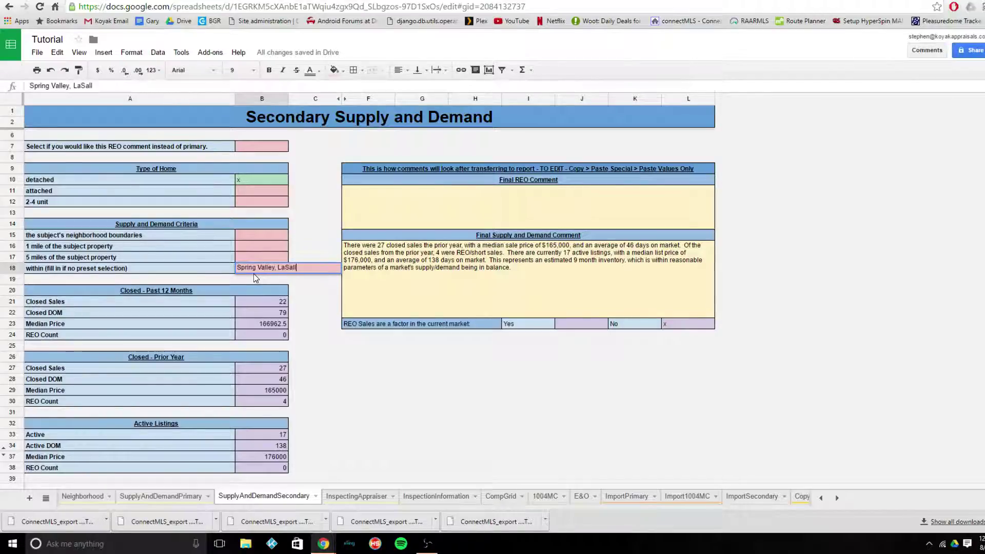
pyautogui.write('e, Peru, and OP')
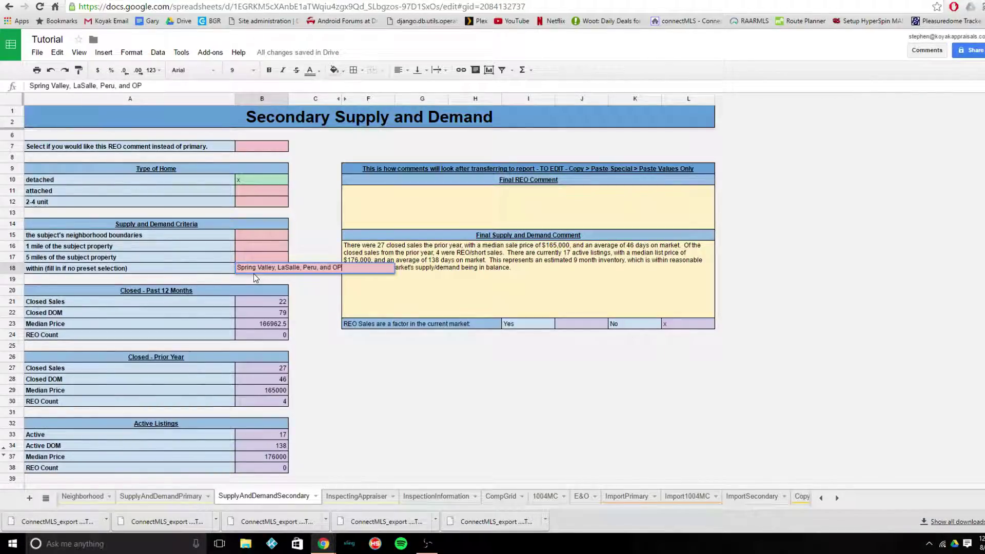
pyautogui.press('BackSpace')
pyautogui.write('glesby')
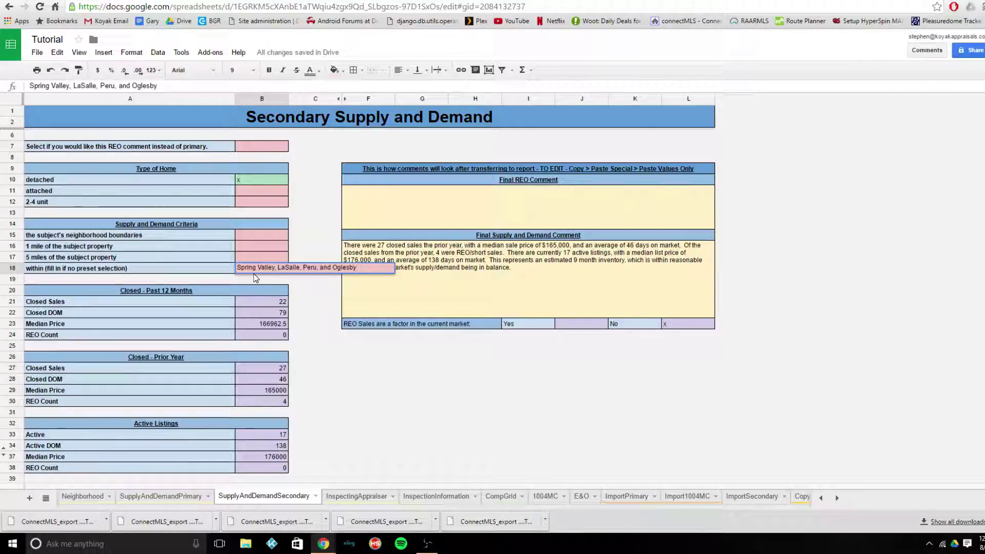
pyautogui.press('Return')
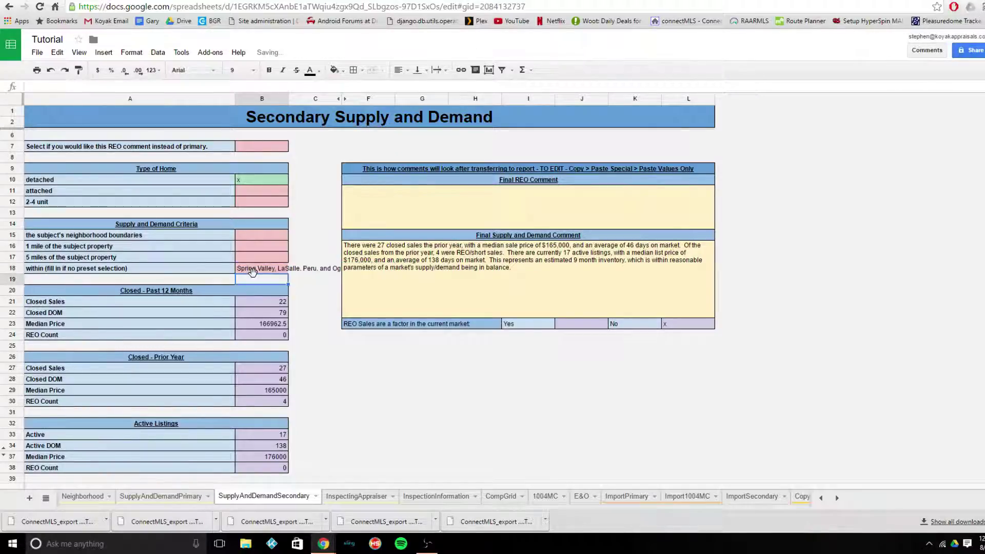
# Copy the Final Supply and Demand Comment and paste it over itself as values only
pyautogui.click(497, 260)
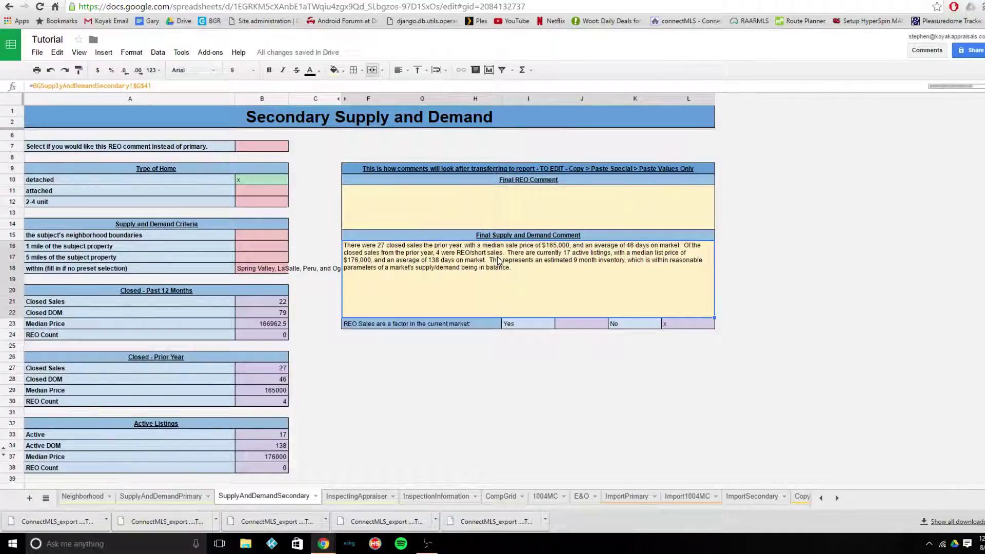
pyautogui.scroll(-2, 498, 259)
pyautogui.scroll(2, 516, 352)
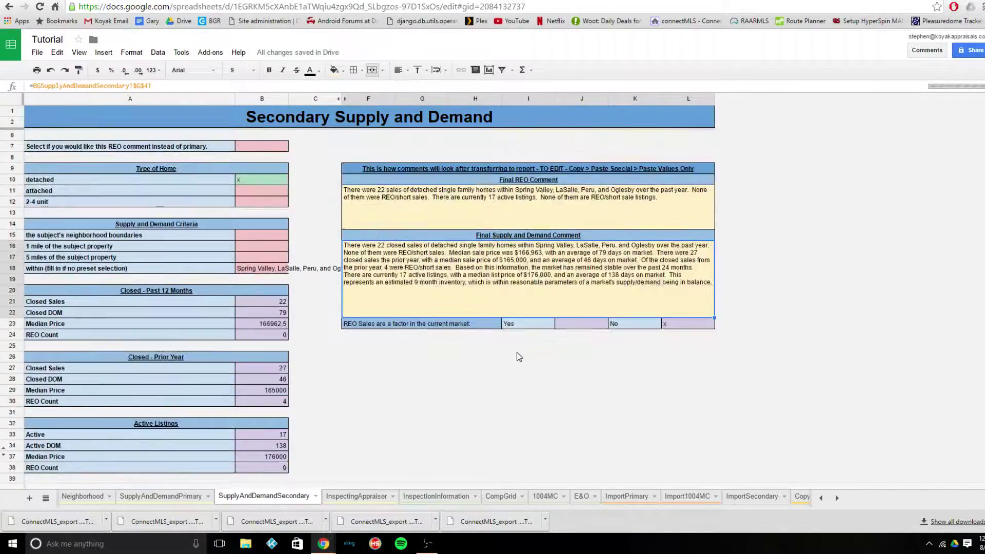
pyautogui.rightClick(530, 285)
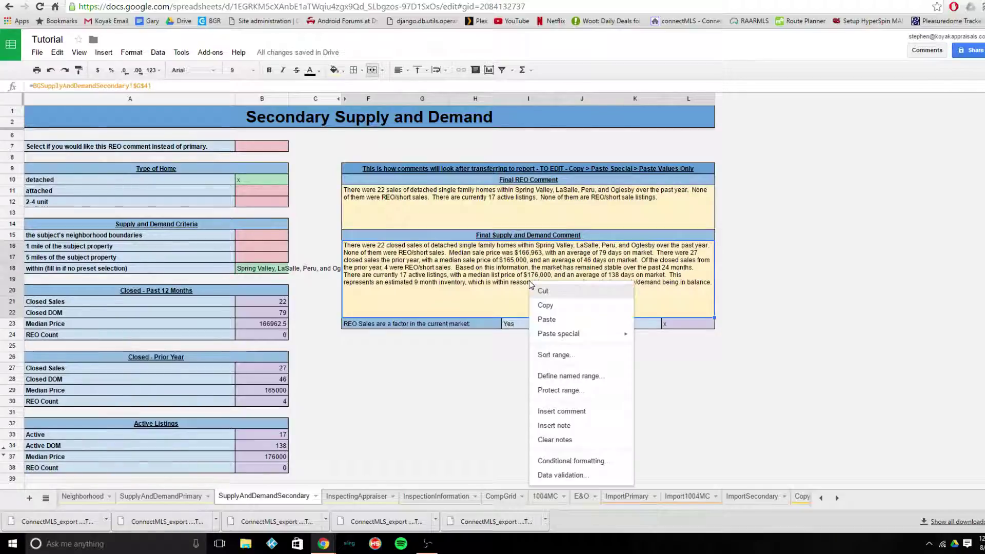
pyautogui.click(541, 306)
pyautogui.rightClick(506, 265)
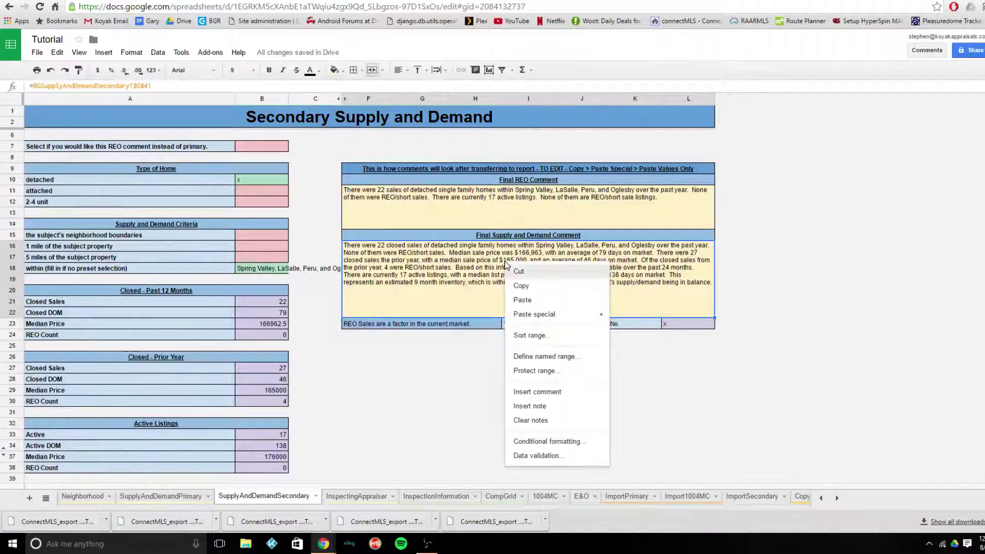
pyautogui.click(520, 286)
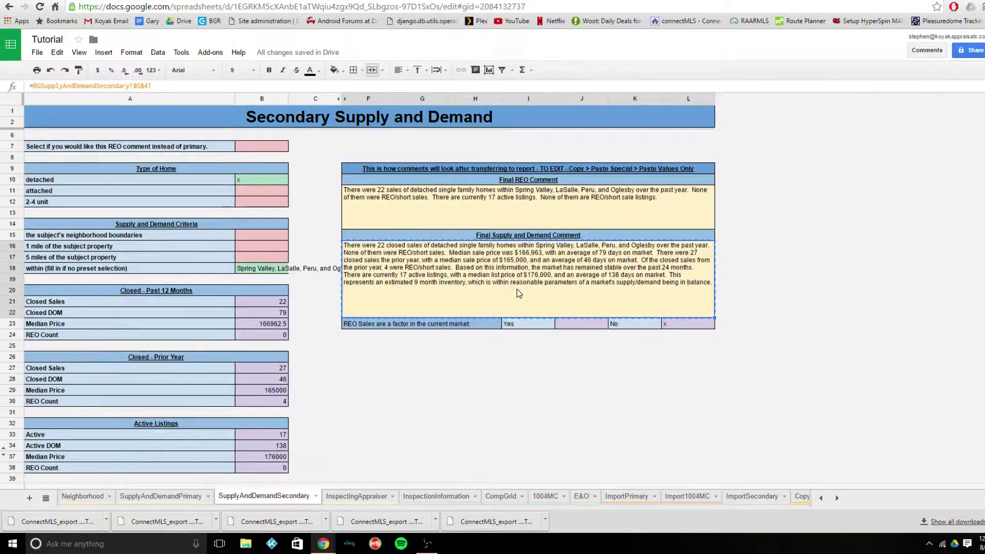
pyautogui.rightClick(519, 293)
pyautogui.moveTo(554, 348)
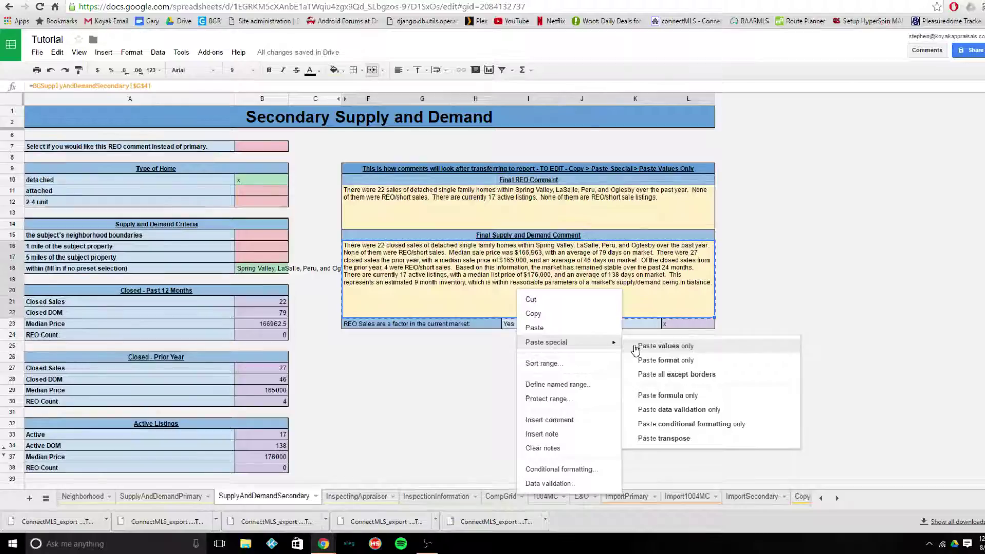
pyautogui.click(637, 350)
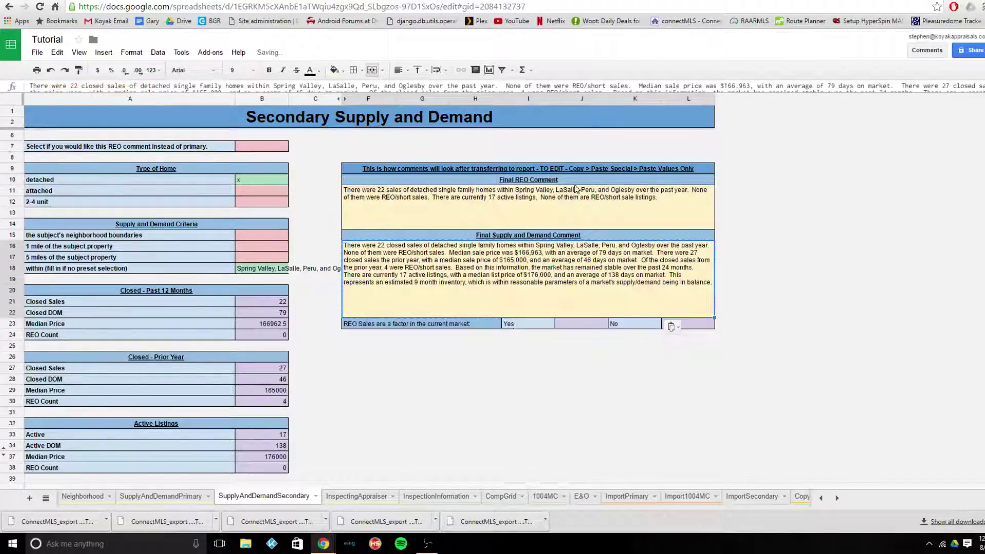
# Insert the word "comparable" before the first "closed sales" in the Final Supply and Demand Comment
pyautogui.click(558, 174)
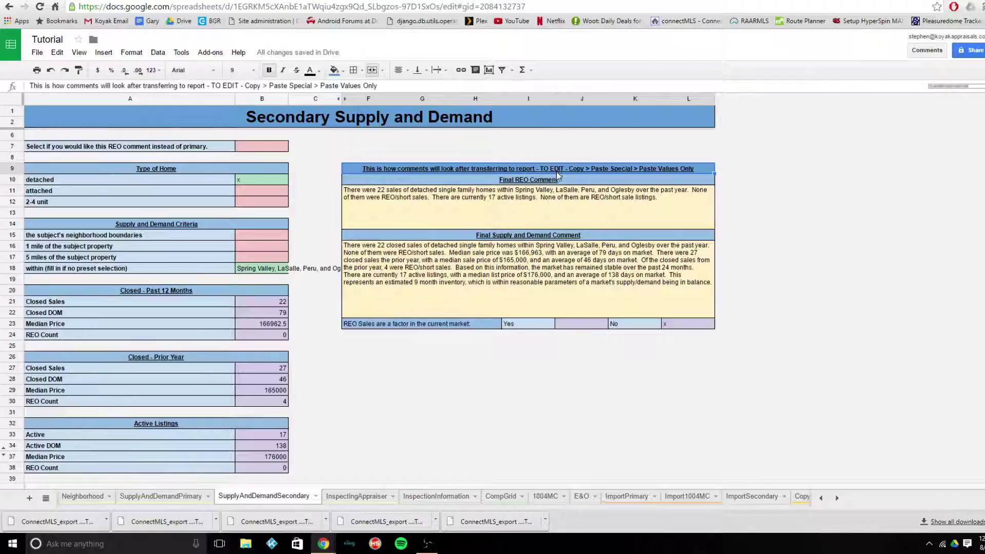
pyautogui.click(536, 286)
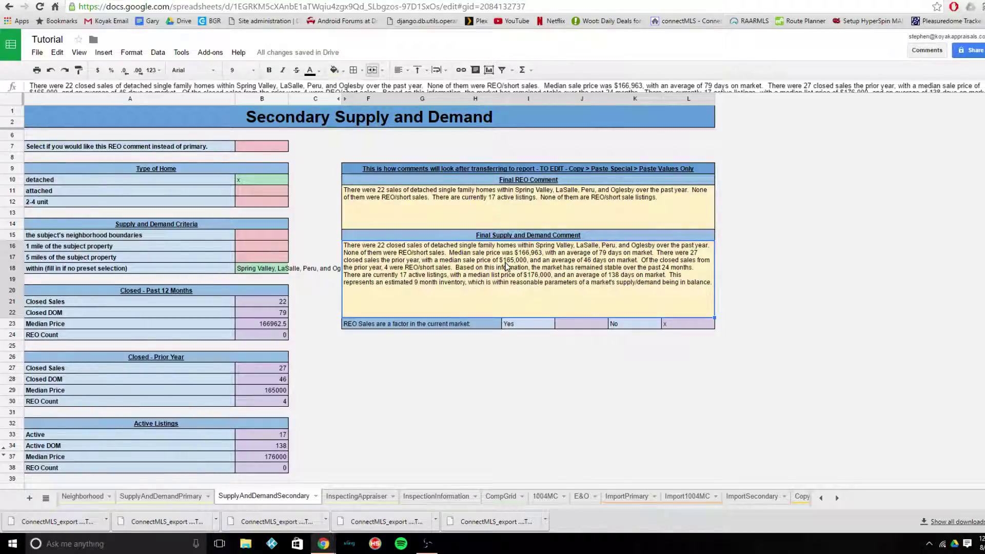
pyautogui.doubleClick(506, 266)
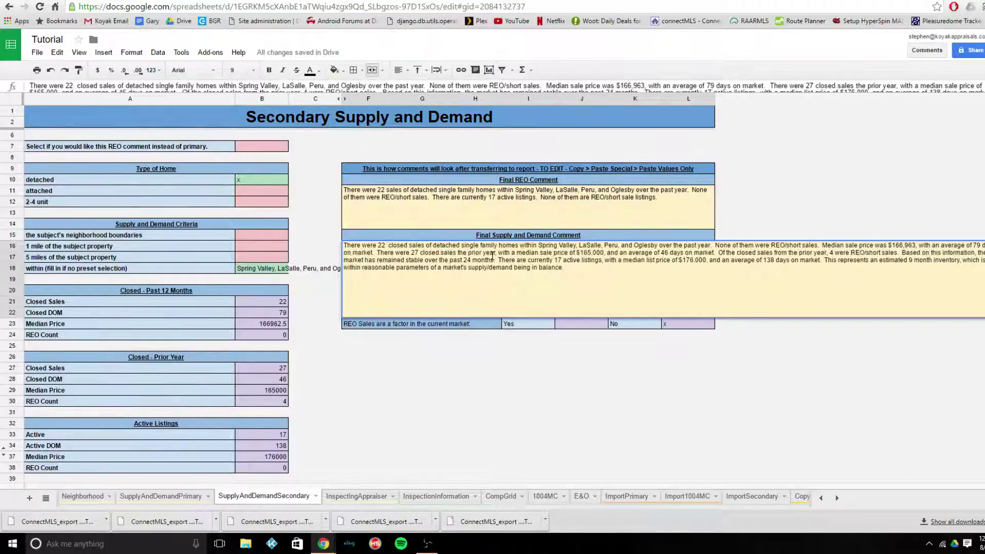
pyautogui.write('comparable')
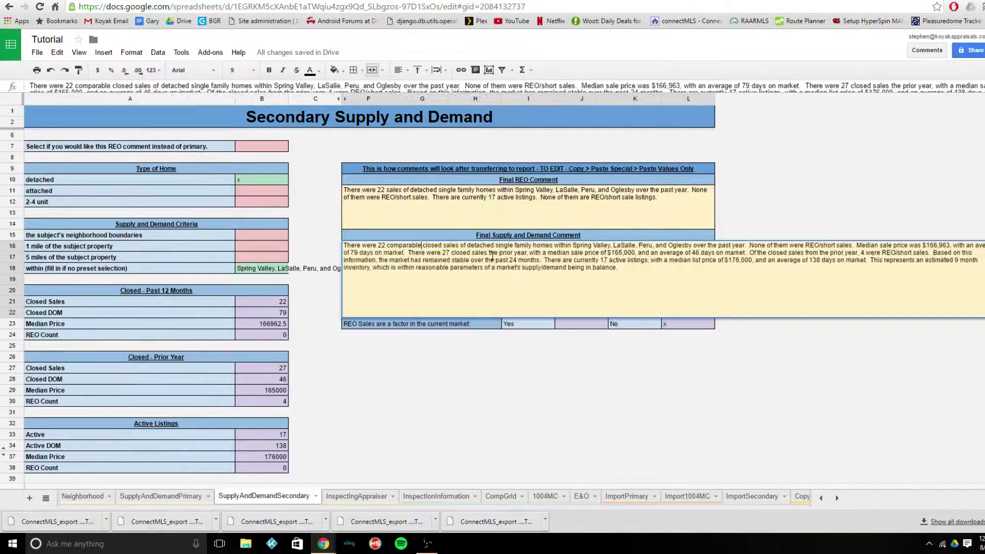
pyautogui.click(491, 257)
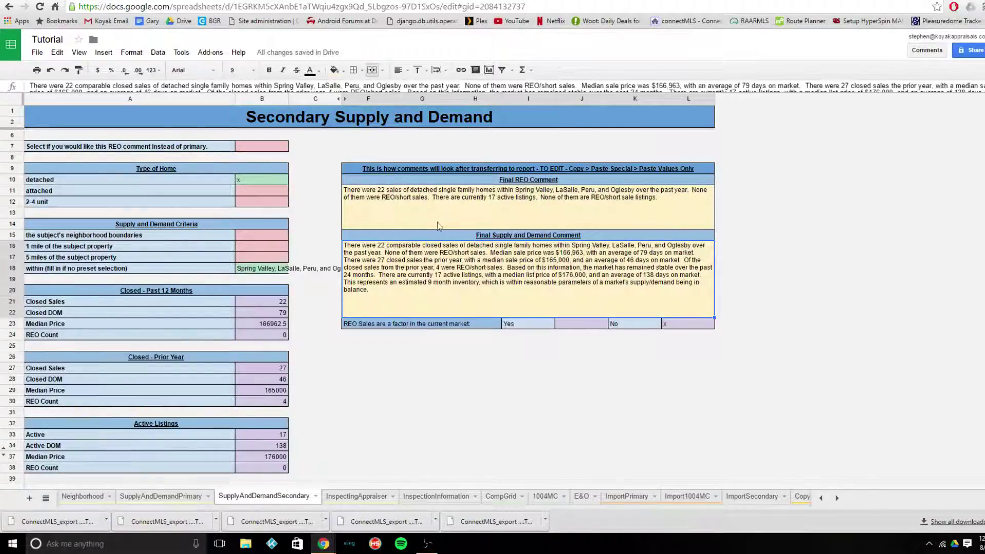
# Check the Final REO Comment, review the primary and secondary supply/demand comments on the Commentary sheet, and return to SupplyAndDemandSecondary
pyautogui.scroll(1, 421, 205)
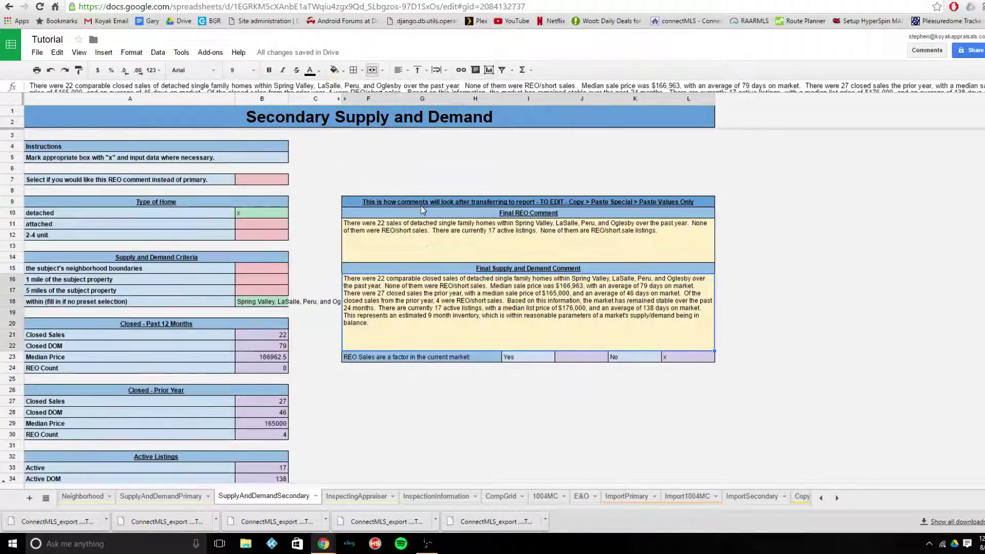
pyautogui.click(439, 239)
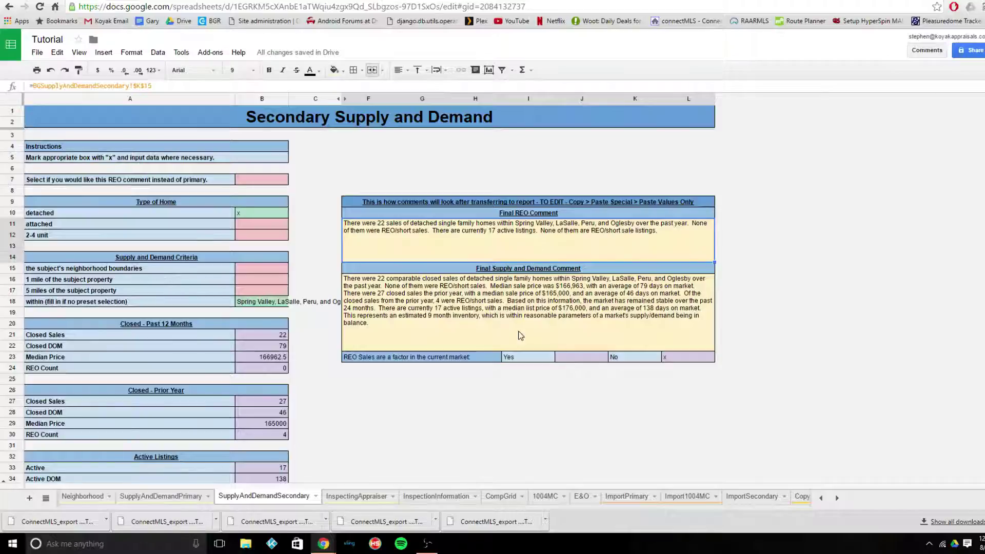
pyautogui.click(837, 498)
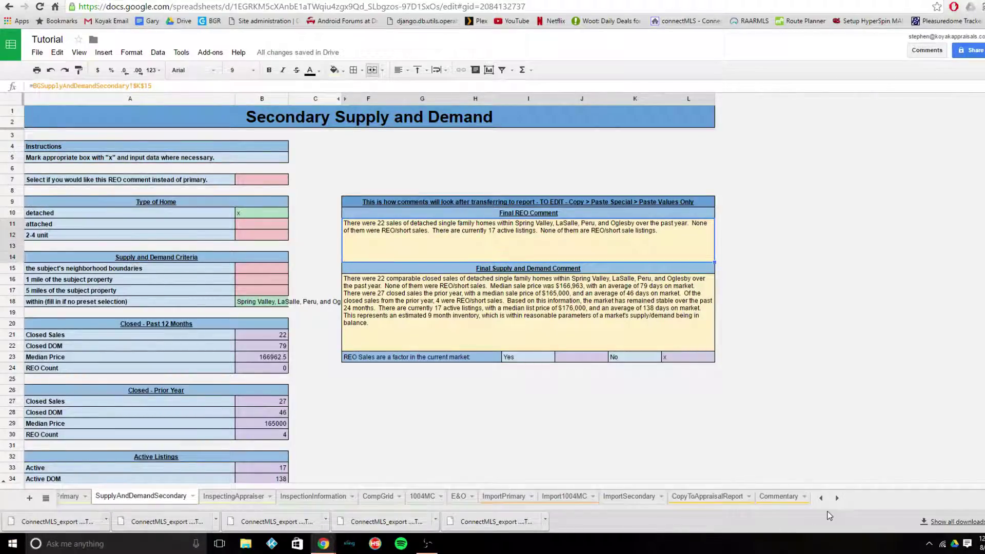
pyautogui.click(768, 497)
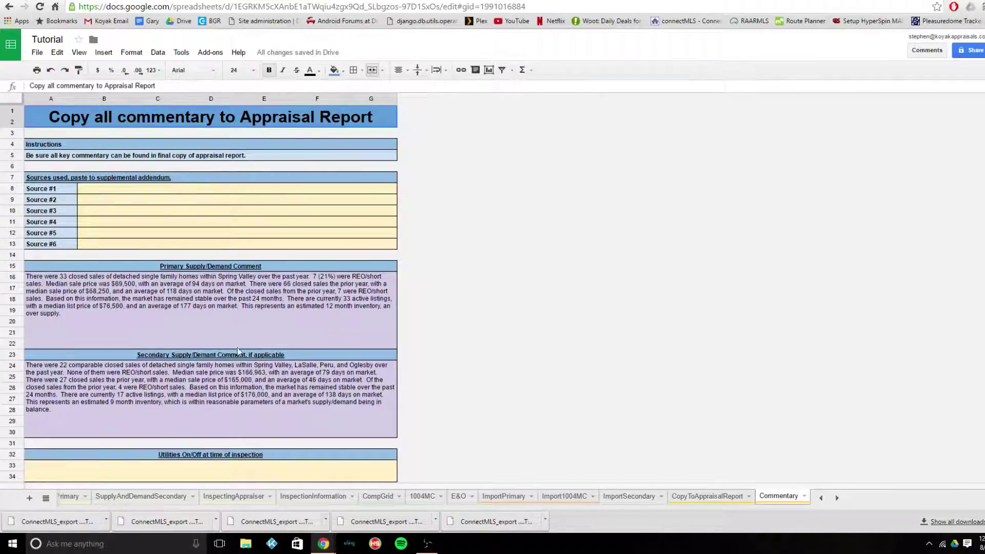
pyautogui.click(236, 295)
pyautogui.click(213, 388)
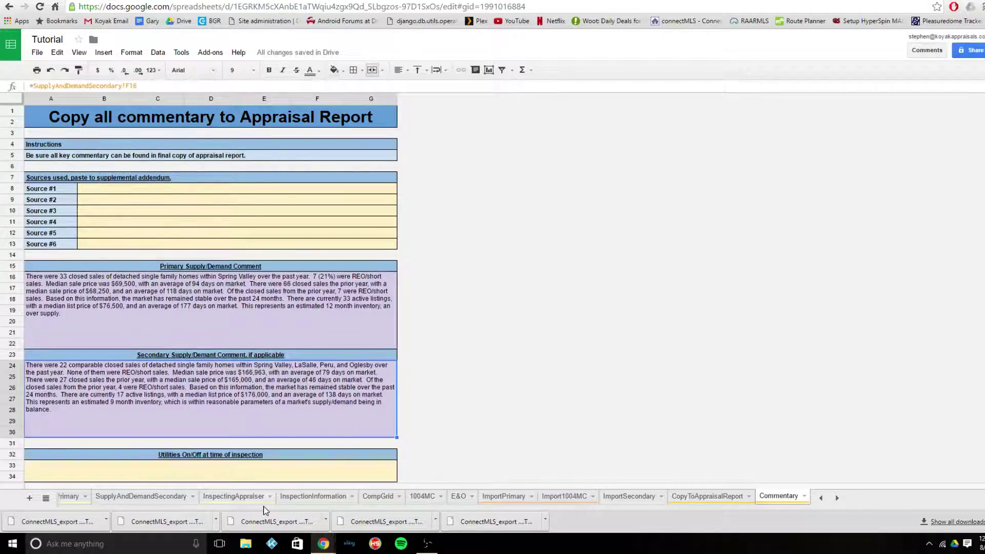
pyautogui.click(121, 501)
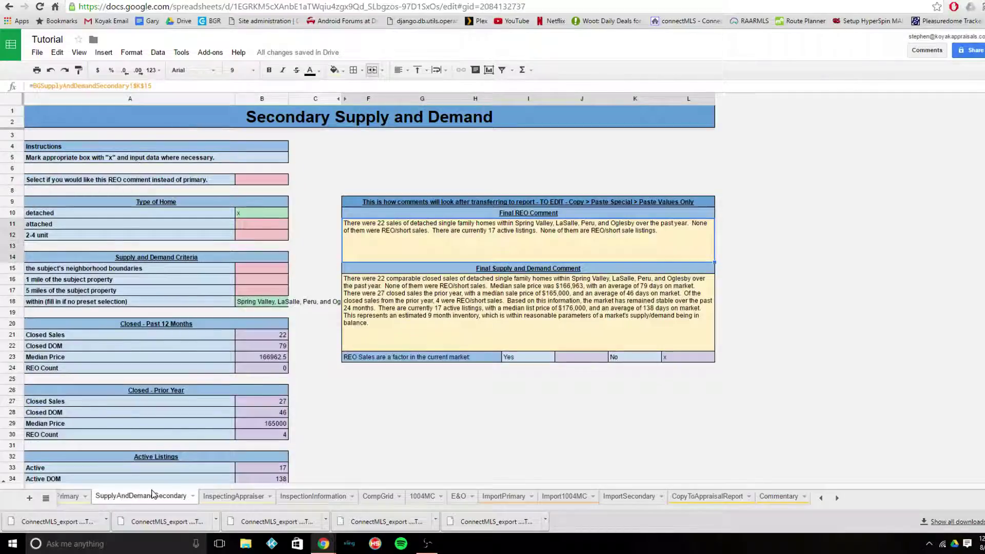